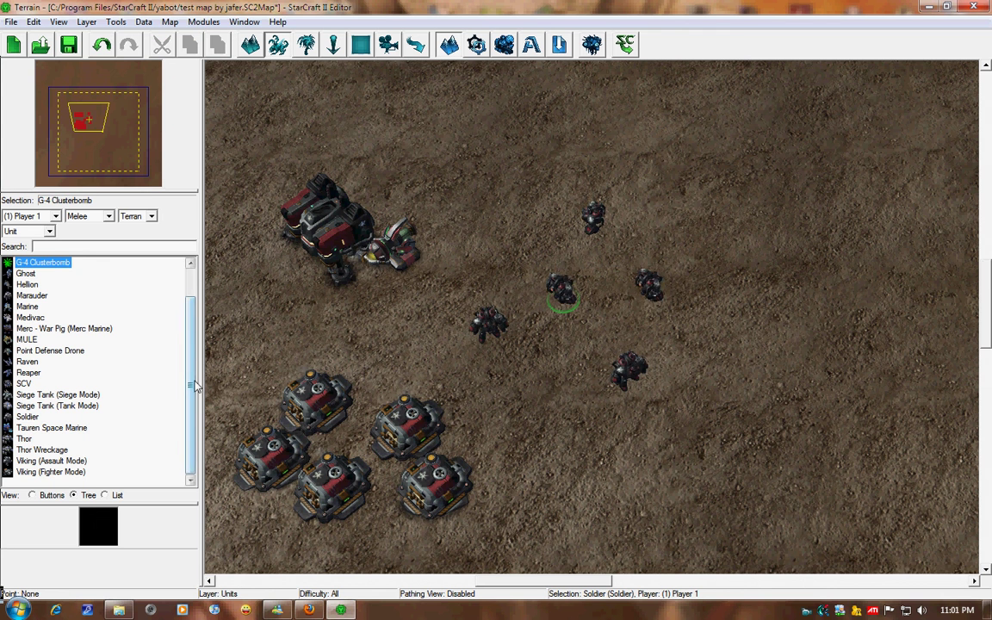
Step: Place a new Soldier unit on the map beside the Barracks
click(27, 416)
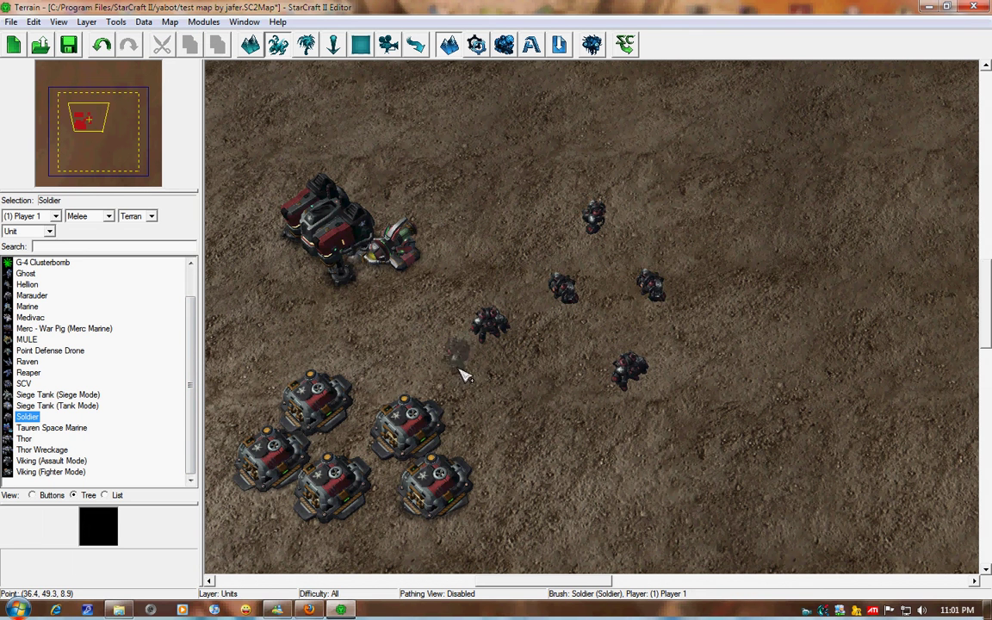
click(523, 268)
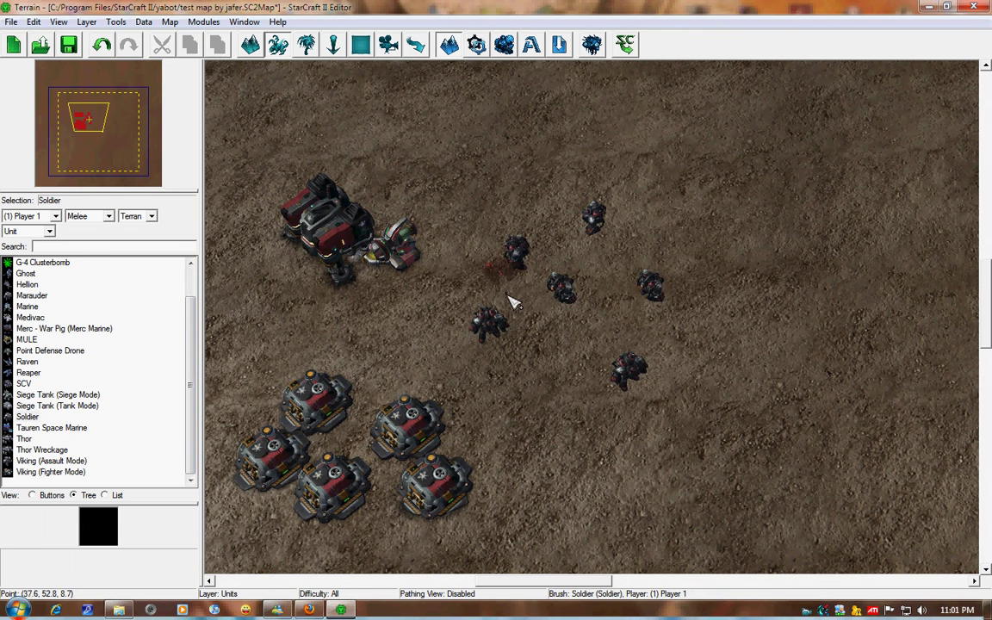
key(Escape)
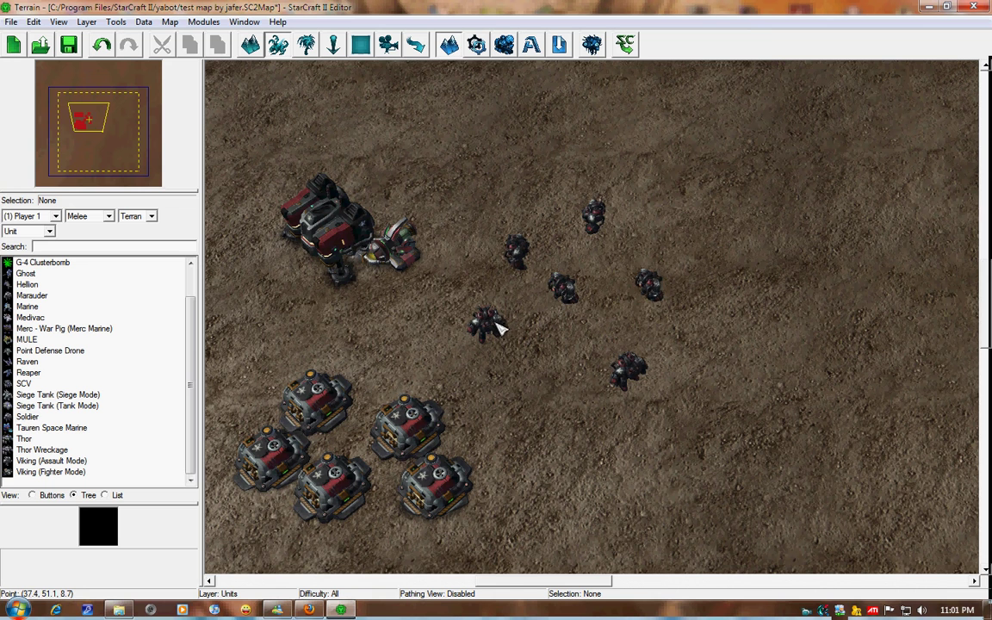
click(494, 325)
Step: Select the Barracks and open the Data editor with F7
click(341, 246)
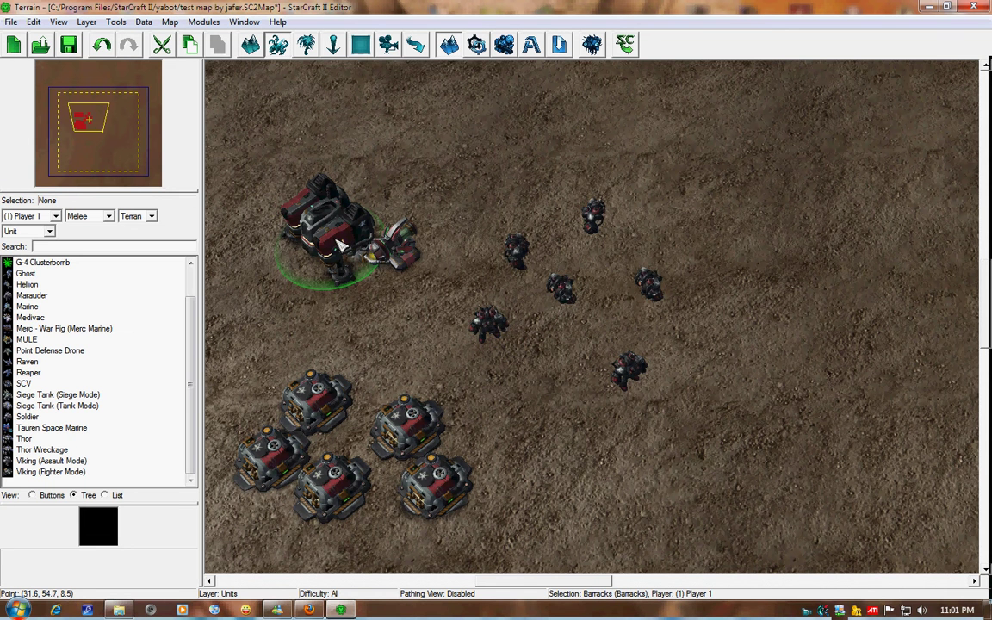
click(204, 22)
click(314, 336)
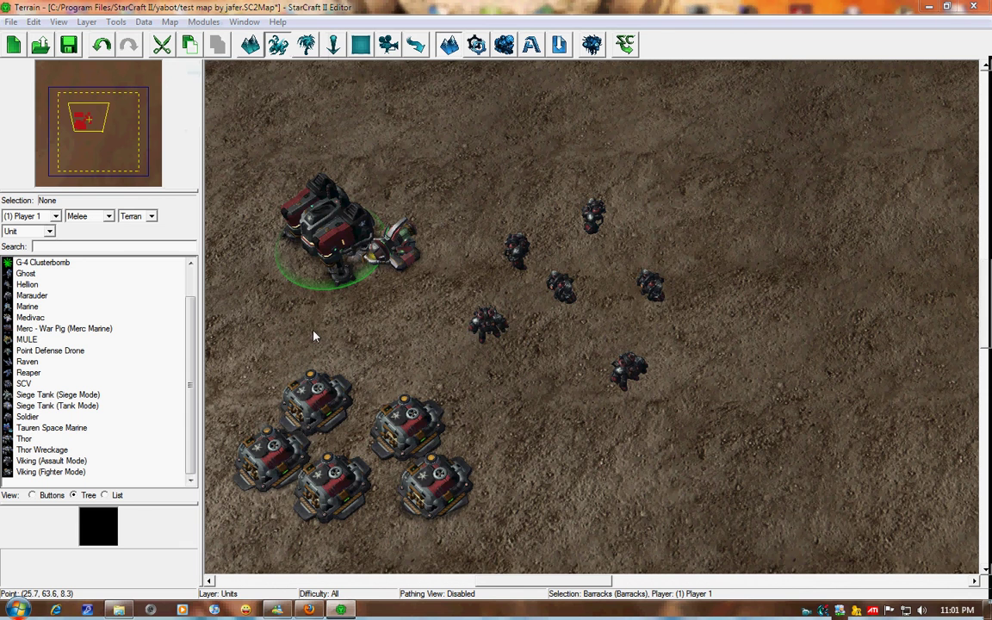
key(F7)
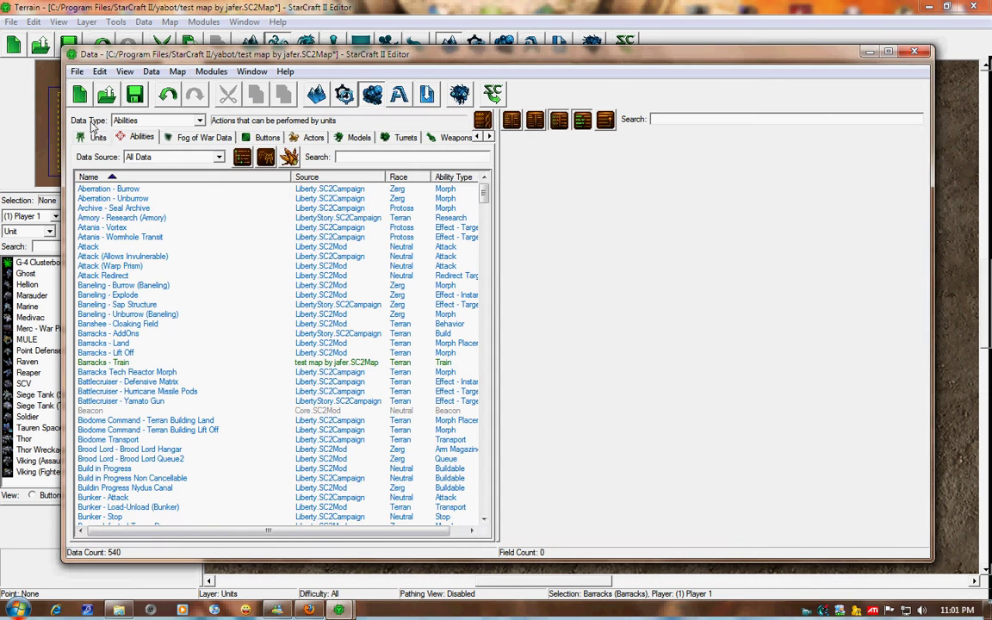
Step: Filter the Buttons data list by 'marine' and select the Train Marine entry
click(200, 121)
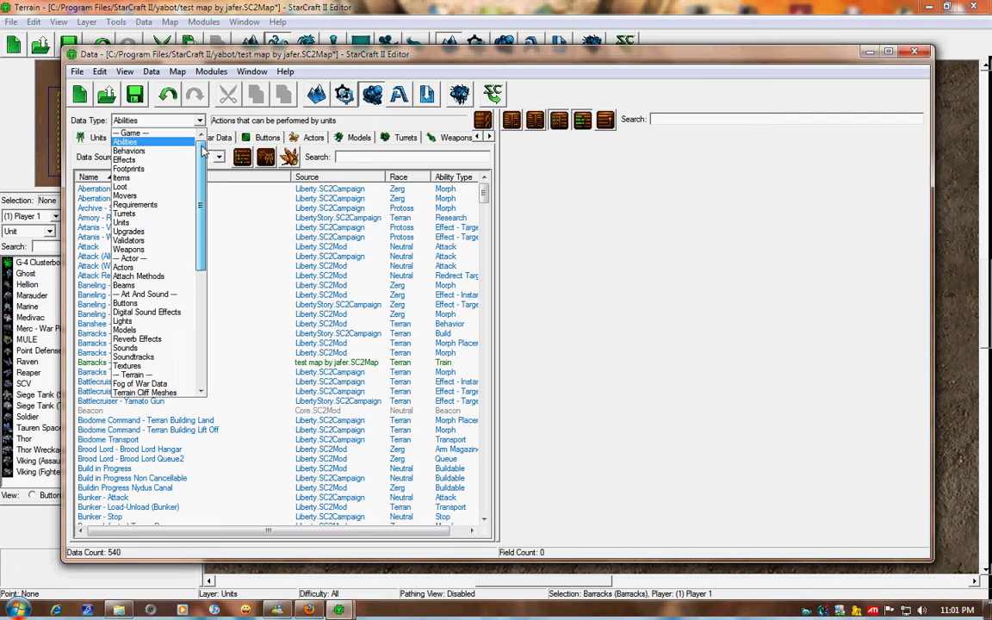
scroll(172, 216, down, 2)
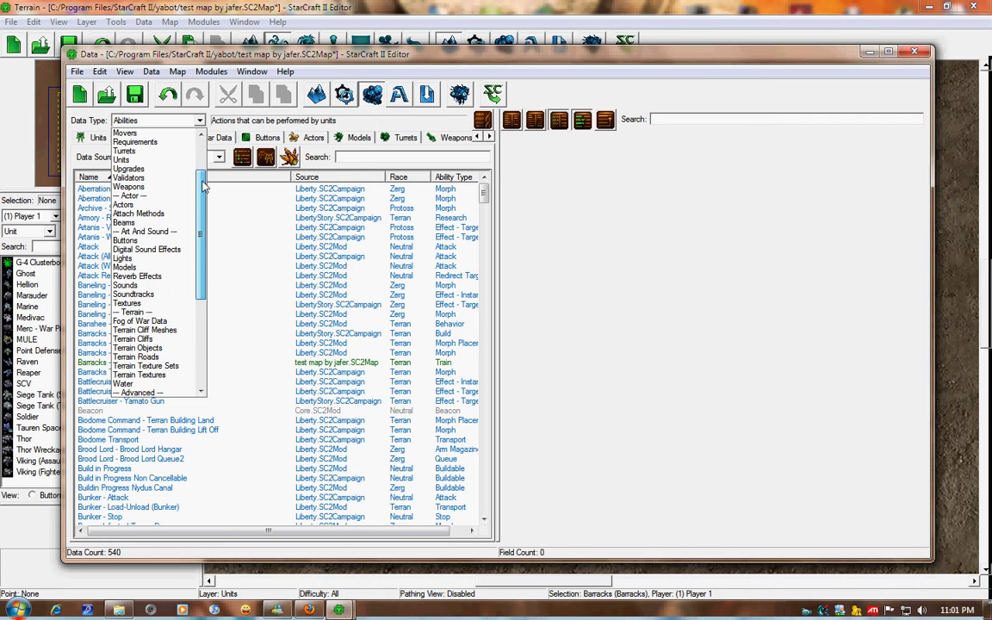
click(147, 240)
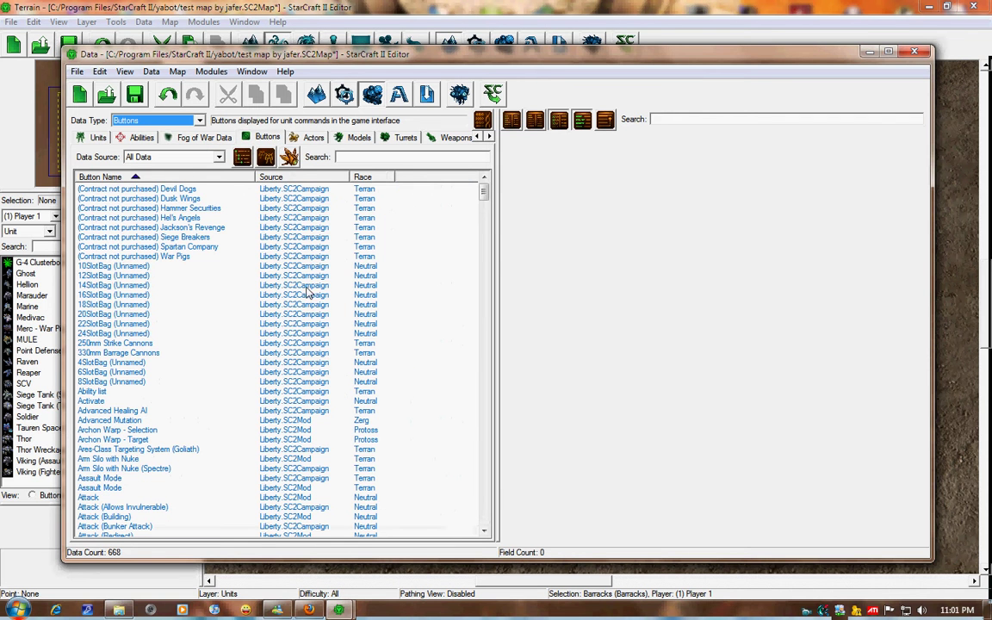
click(340, 158)
text(marine)
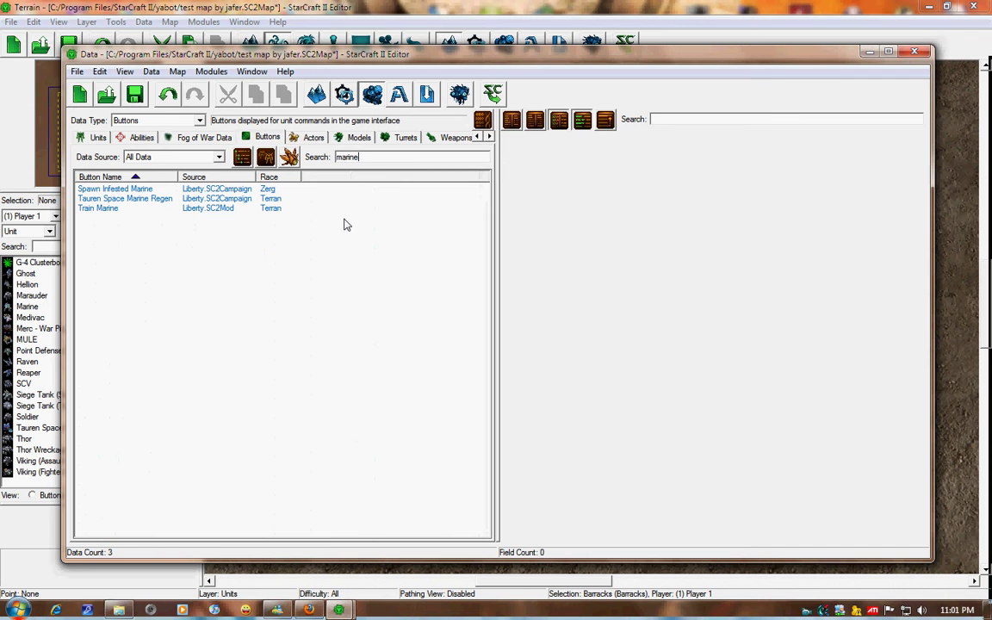
click(103, 209)
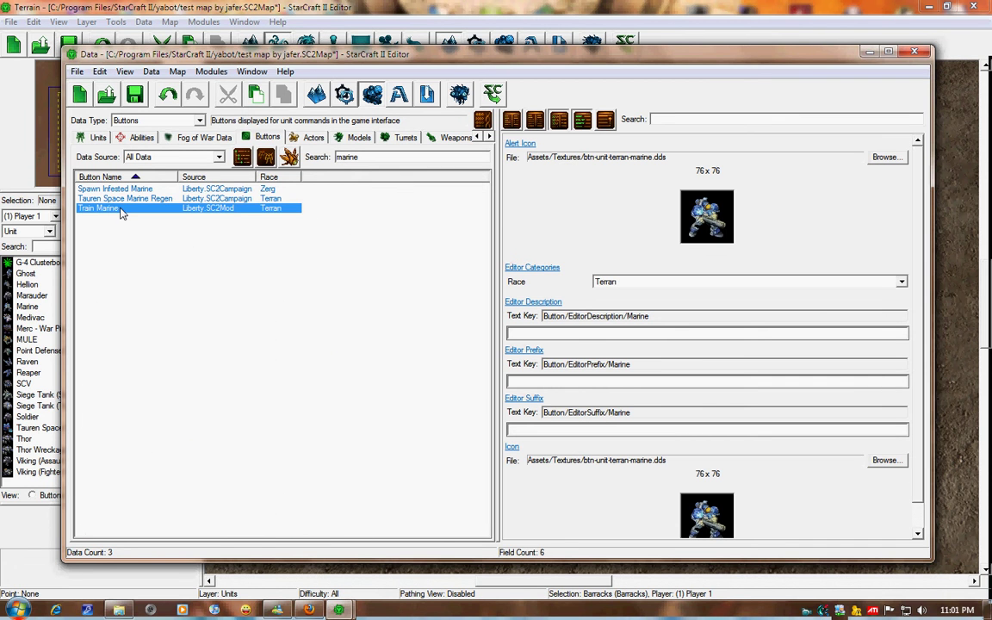
Step: Duplicate the Train Marine button
right_click(120, 210)
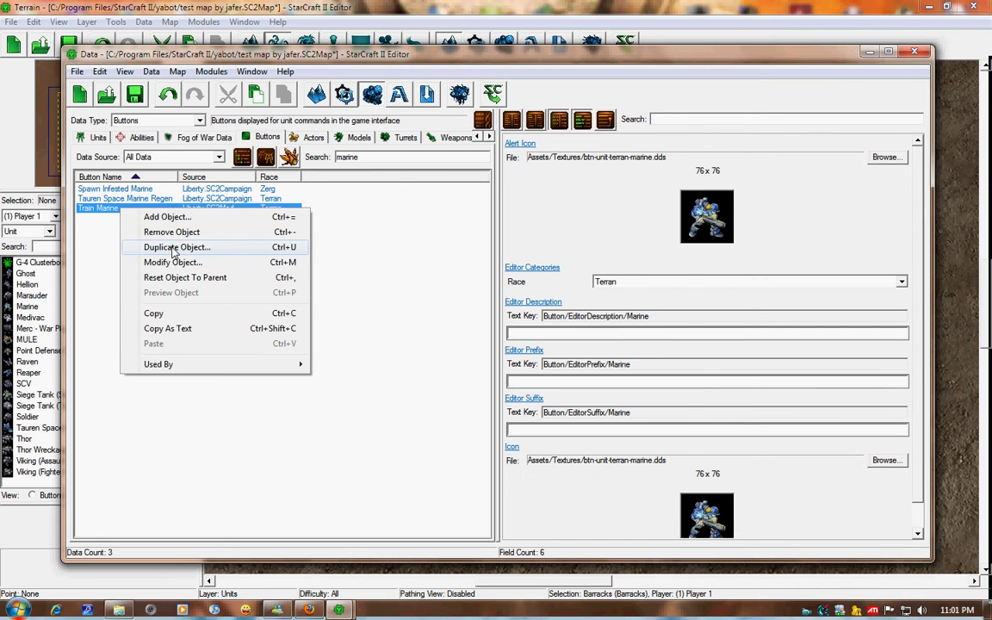
click(175, 248)
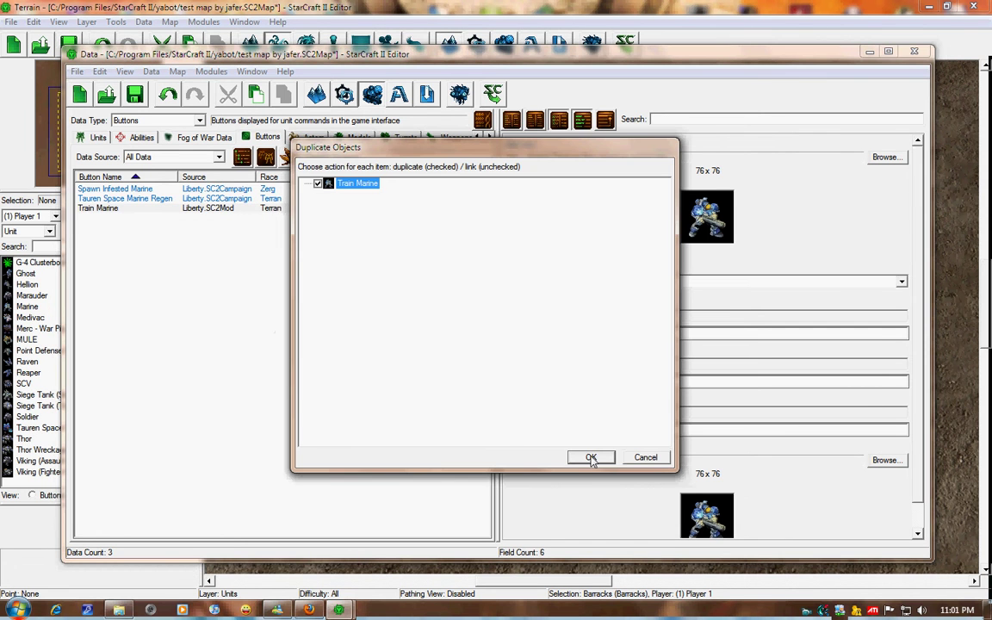
click(591, 459)
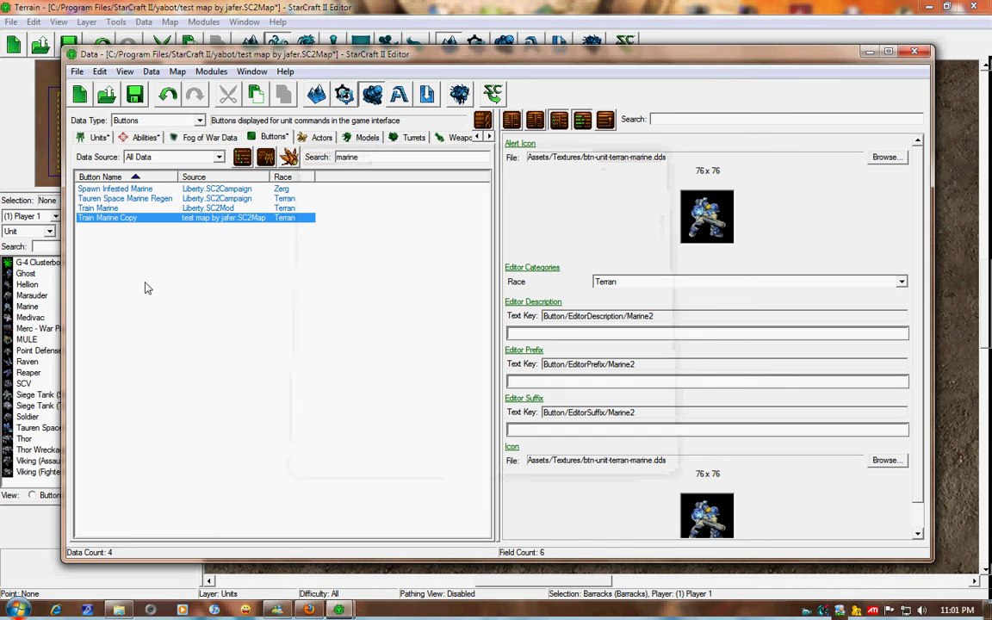
Step: Rename the copy to 'Train Soldier' with the suggested ID TrainSoldier
double_click(146, 223)
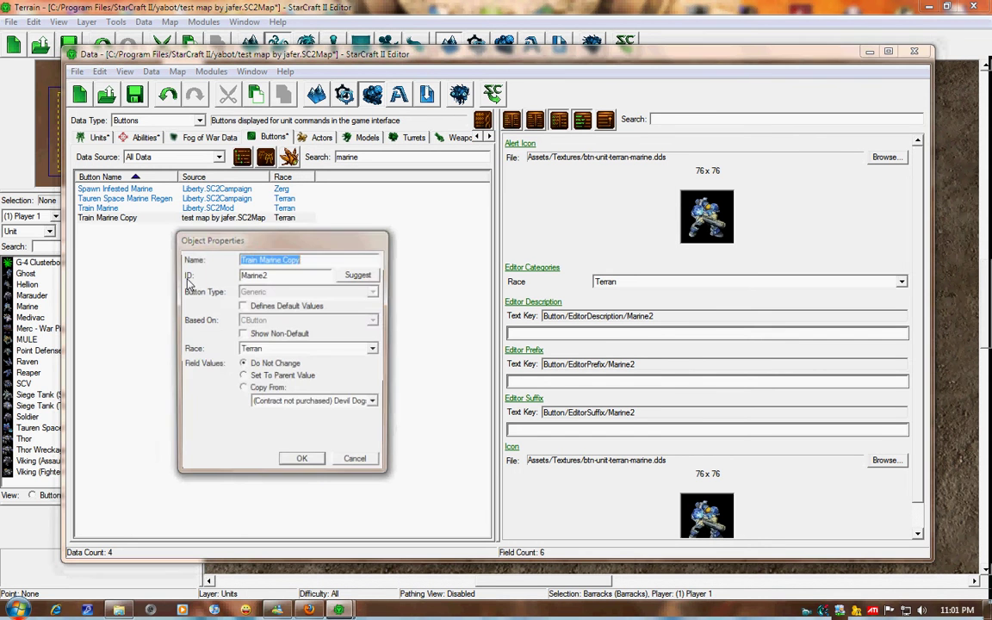
click(319, 260)
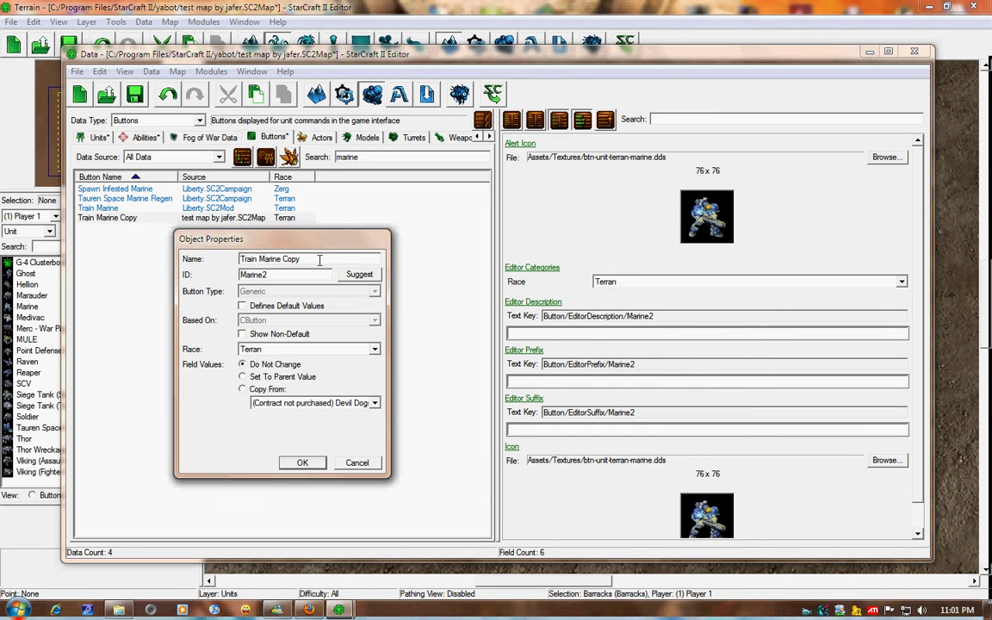
key(BackSpace)
key(BackSpace)
key(BackSpace)
key(Caps_Lock)
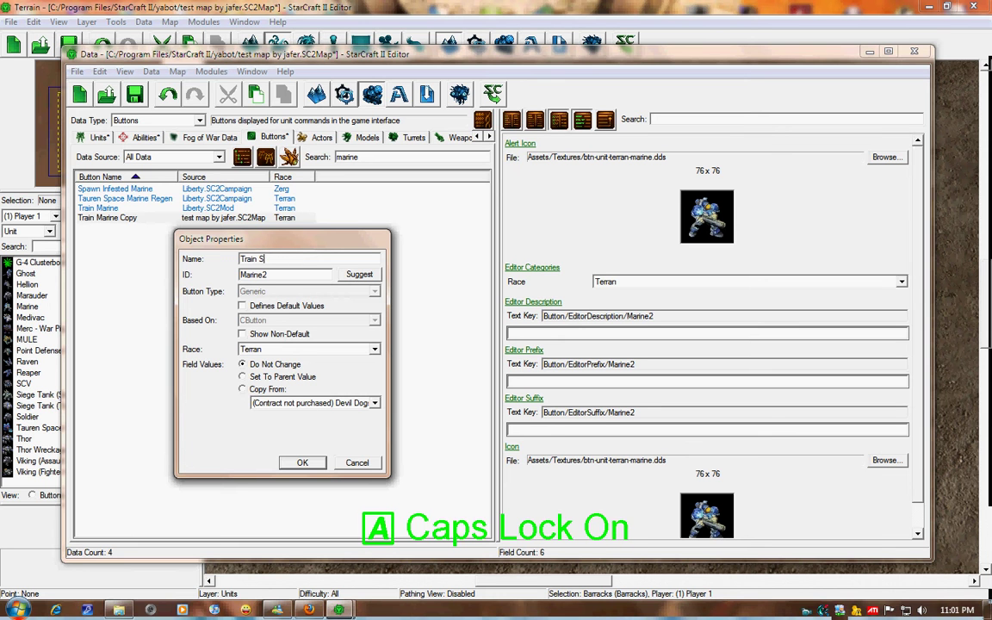
key(Caps_Lock)
text(oldier)
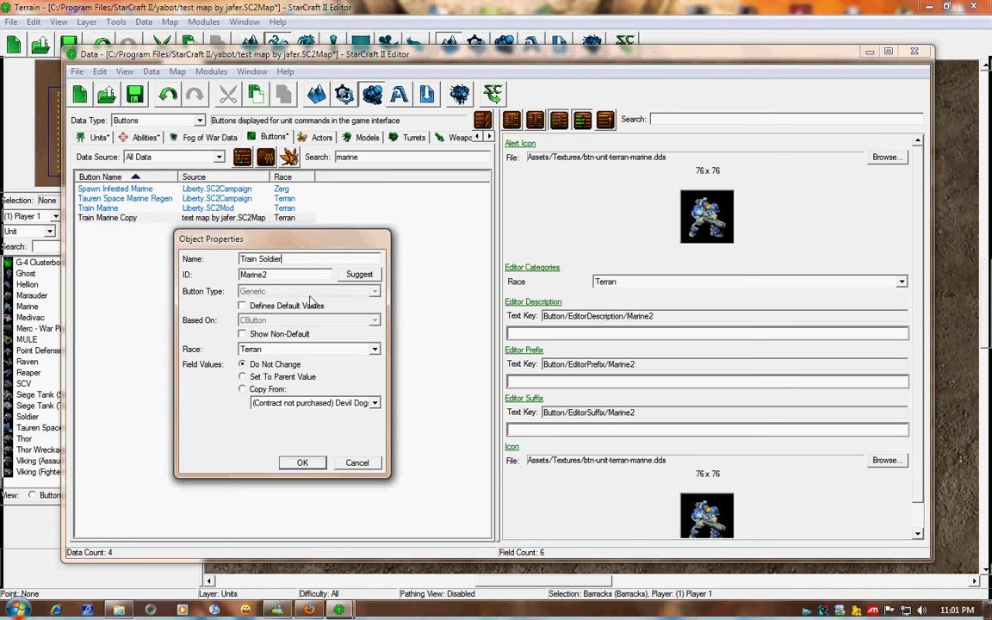
click(349, 278)
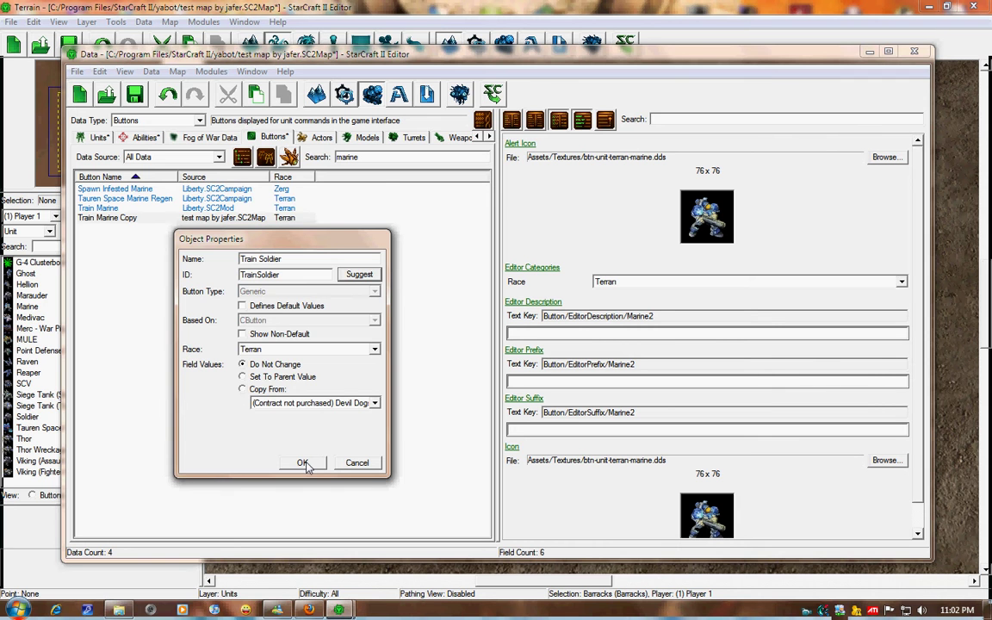
click(303, 465)
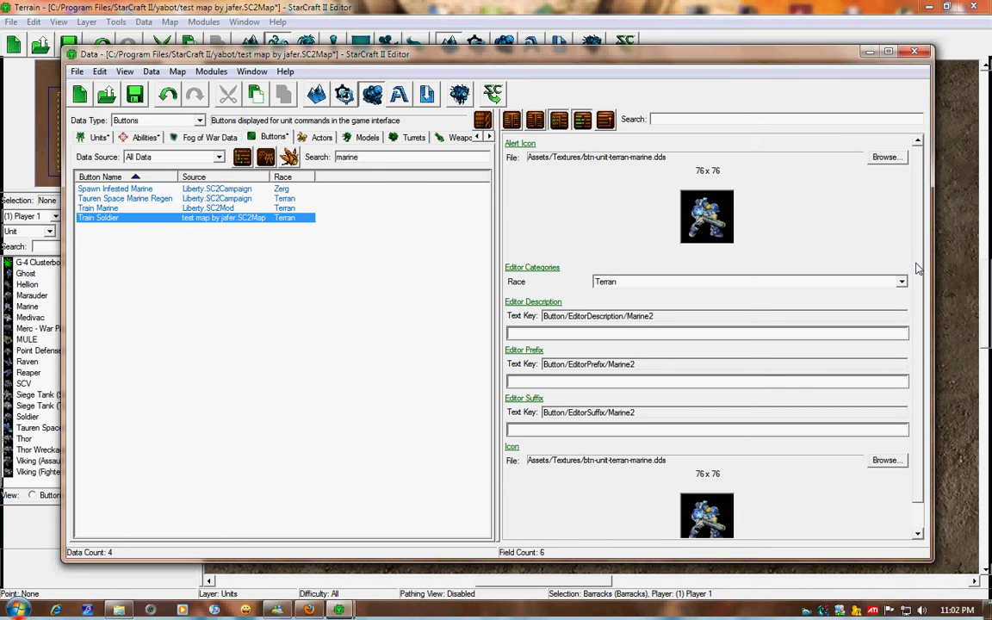
Step: Set the Train Soldier button's icon to btn-unit-terran-marauder.dds
scroll(922, 285, down, 1)
scroll(928, 301, down, 1)
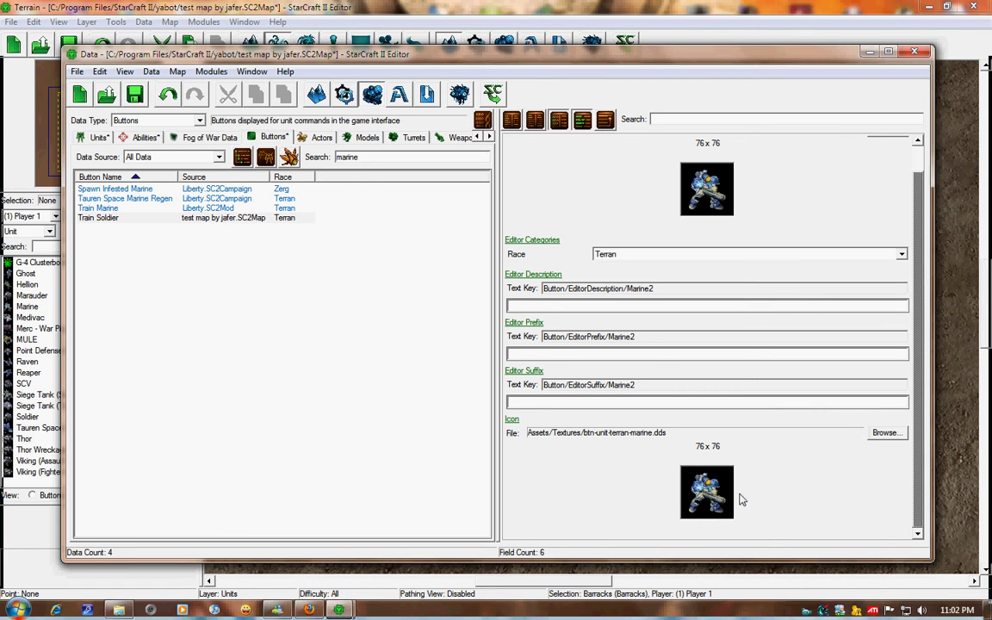
click(885, 433)
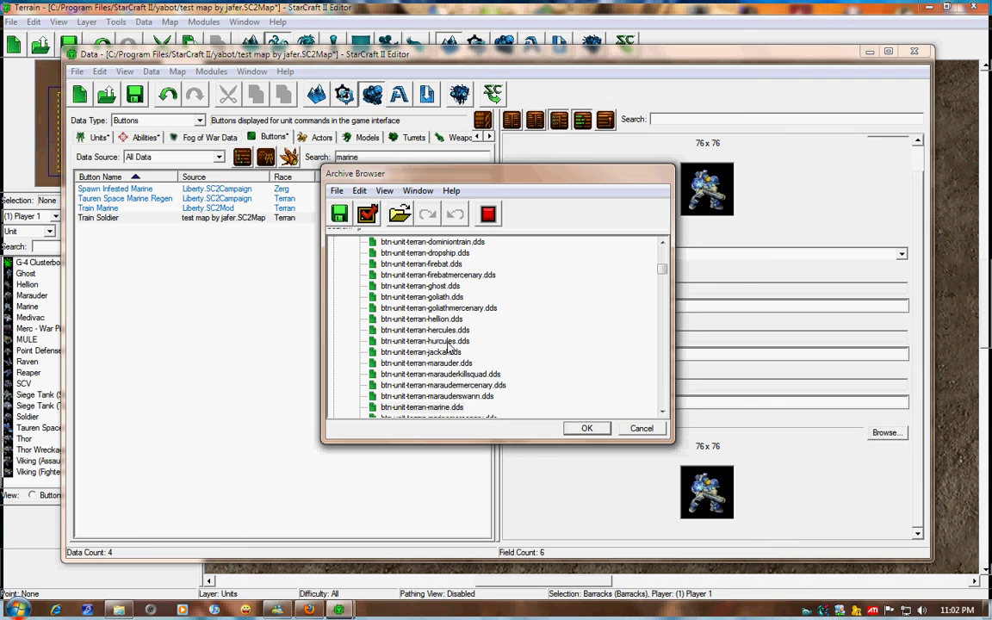
click(461, 366)
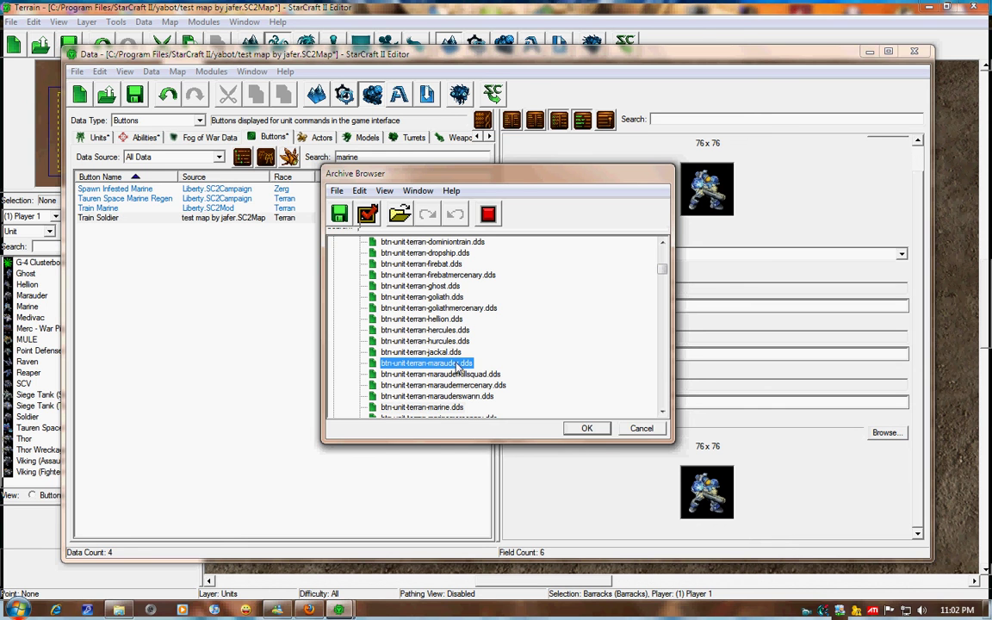
click(586, 428)
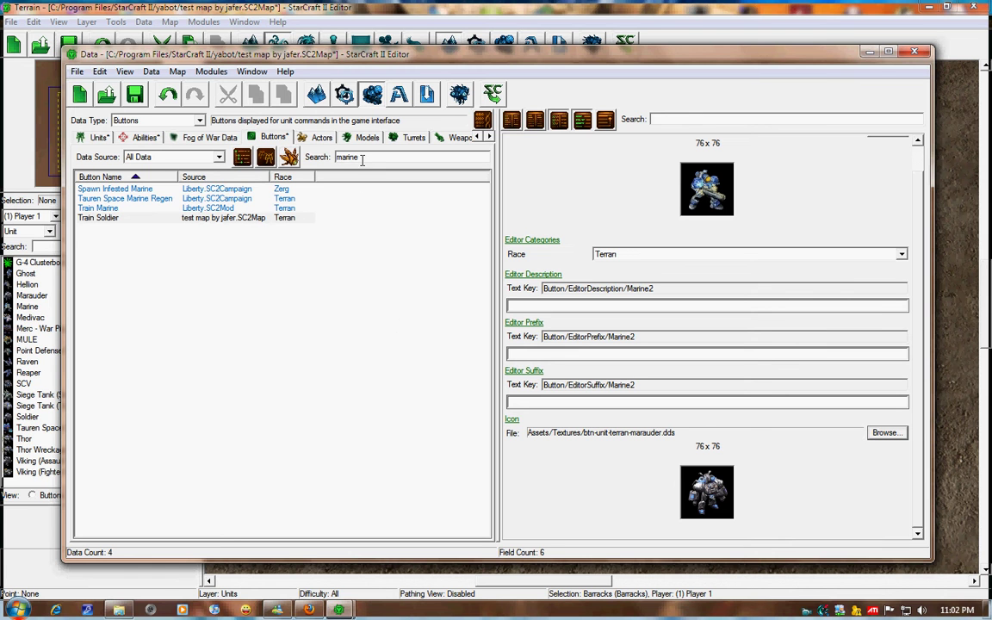
Step: Clear the 'marine' search and switch the Data Type to Abilities
drag(362, 161, 330, 165)
key(BackSpace)
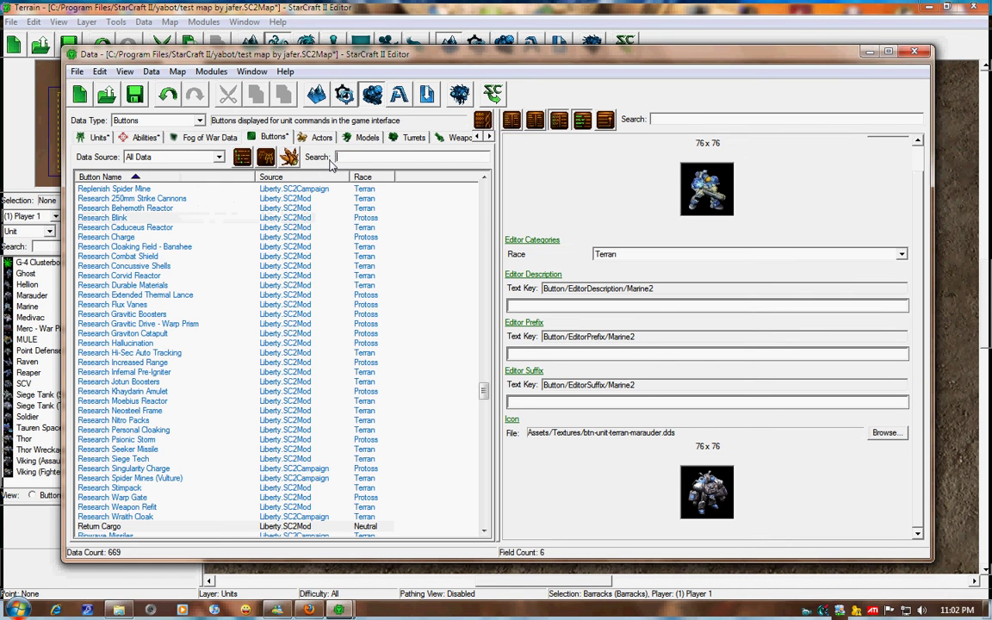
click(181, 121)
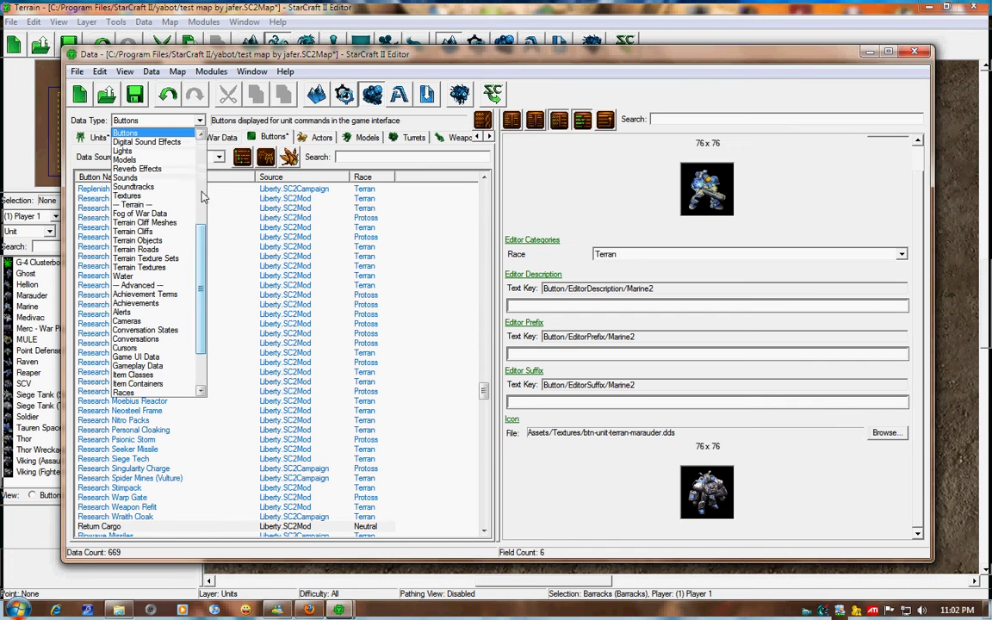
drag(200, 242, 198, 148)
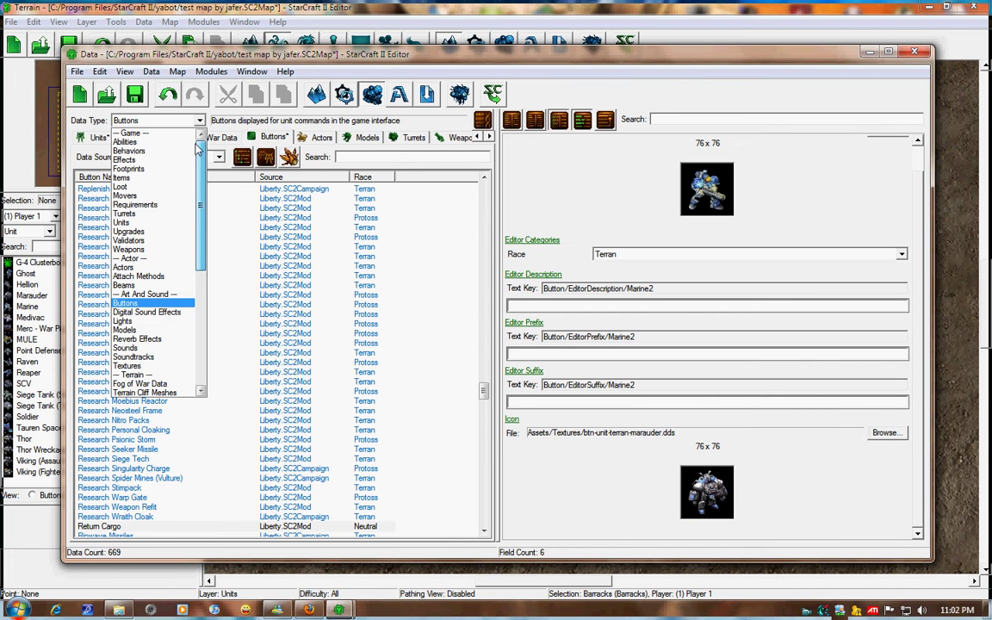
click(129, 143)
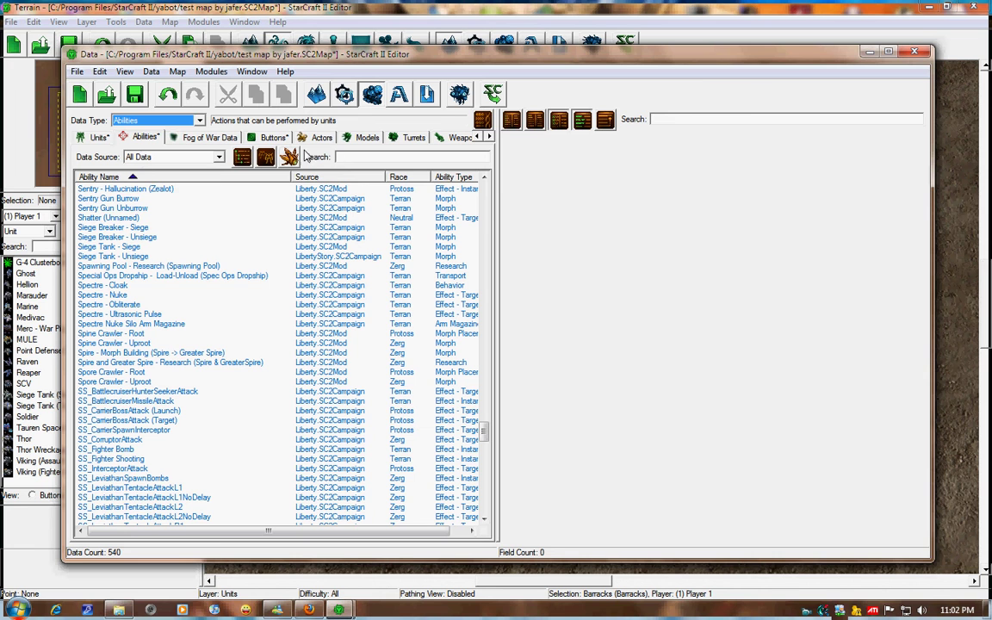
Step: Search 'barracks', open Barracks - Train, and select its empty Train 08 command
click(340, 156)
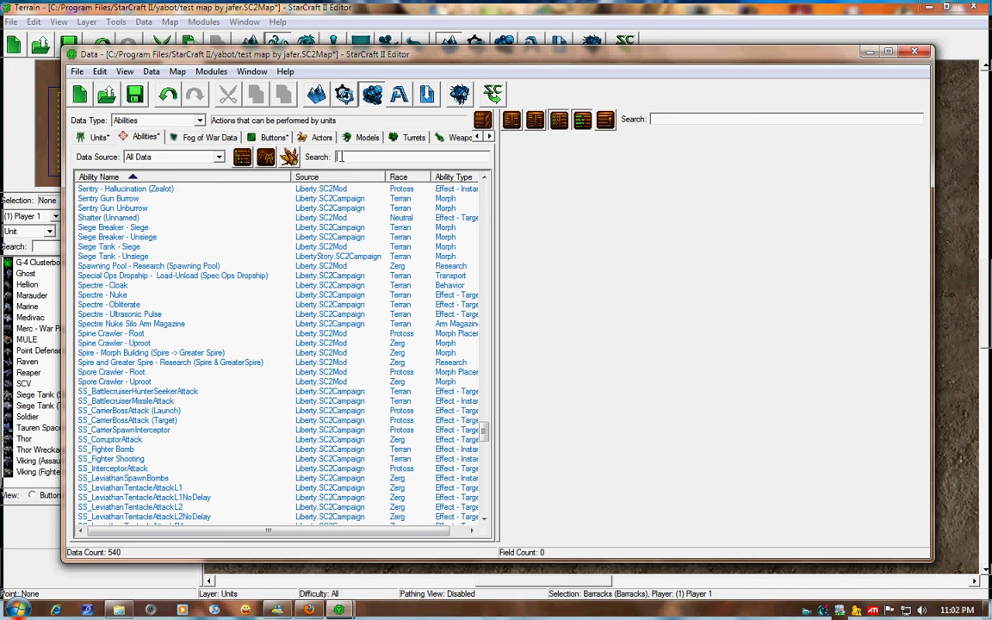
text(baracks)
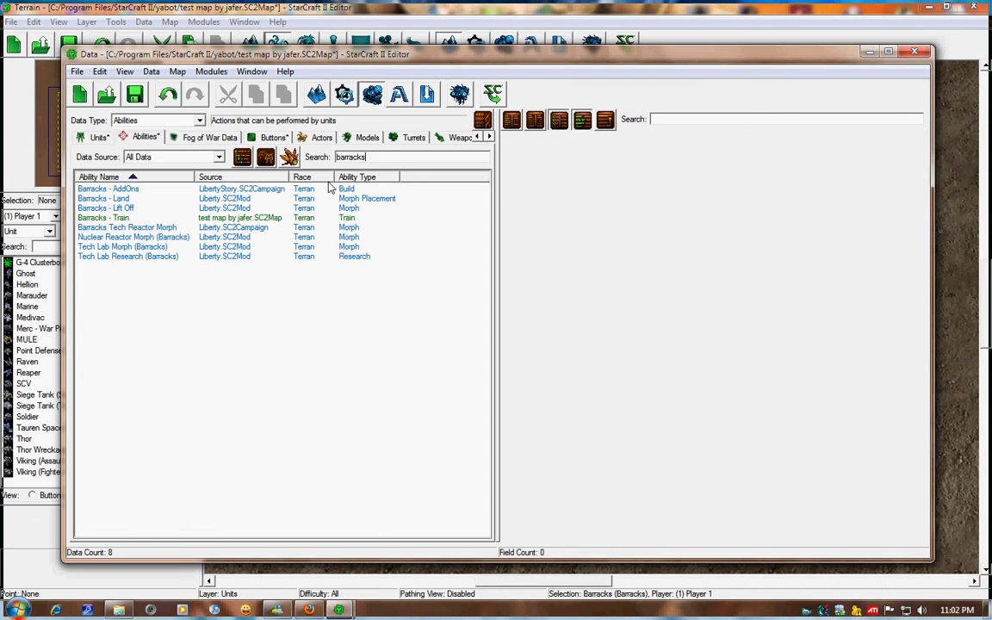
click(106, 218)
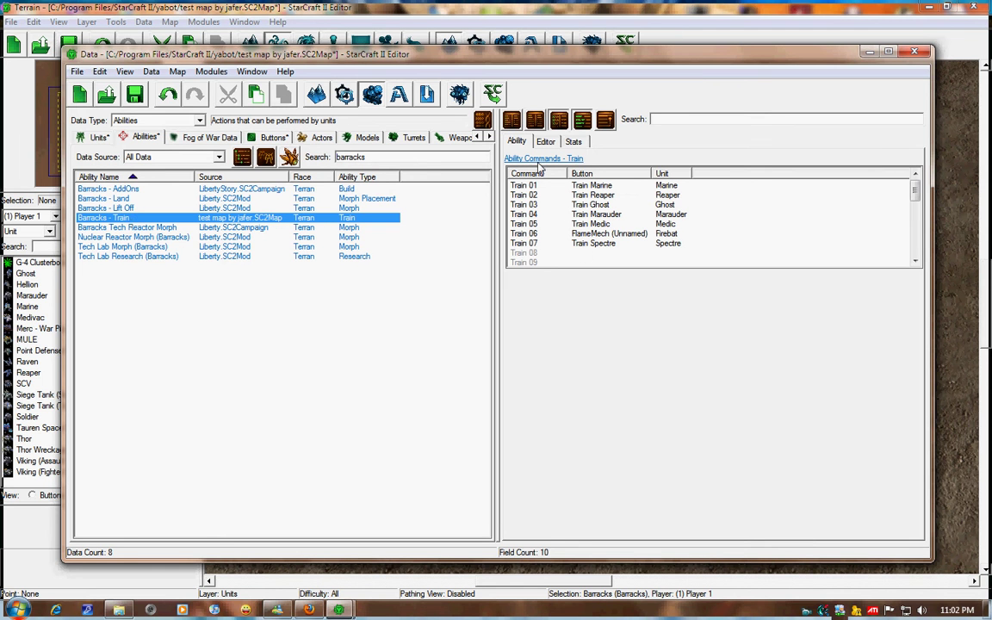
click(536, 254)
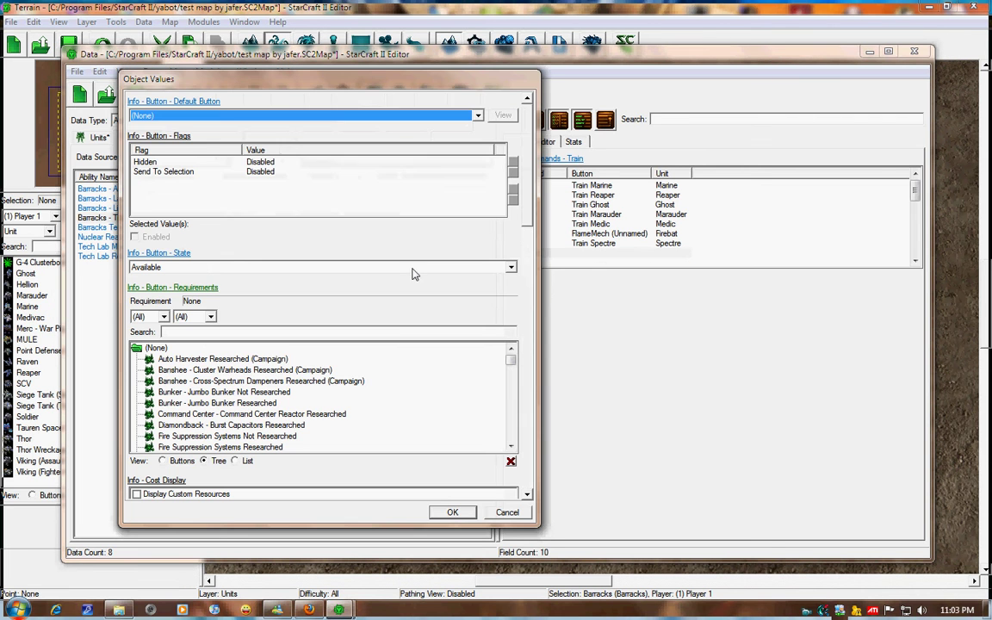
Step: Set Train 08's Default Button to Train Soldier and its Button State to Restricted
click(144, 111)
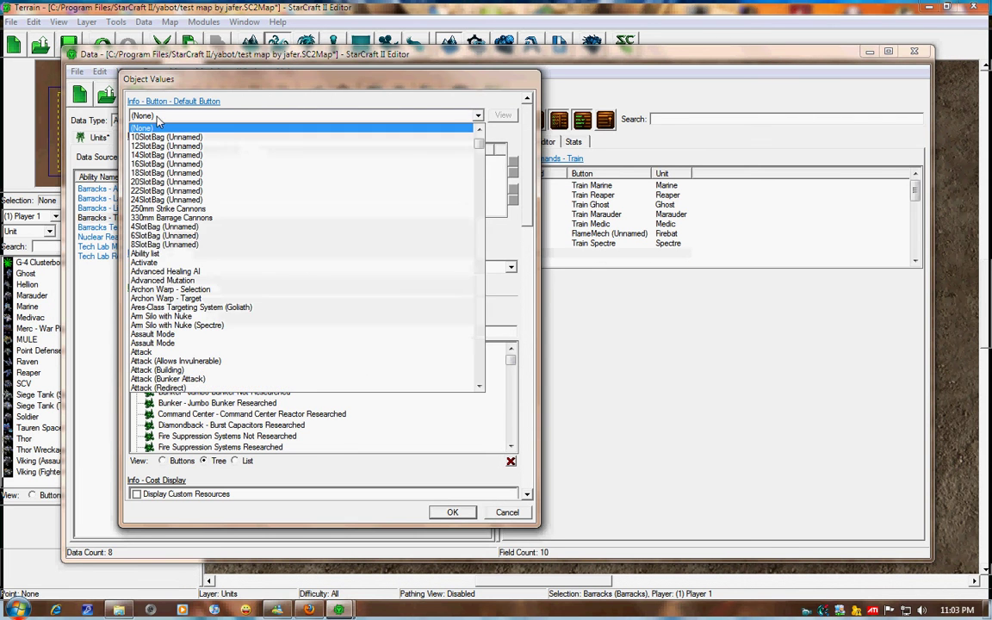
drag(478, 143, 491, 334)
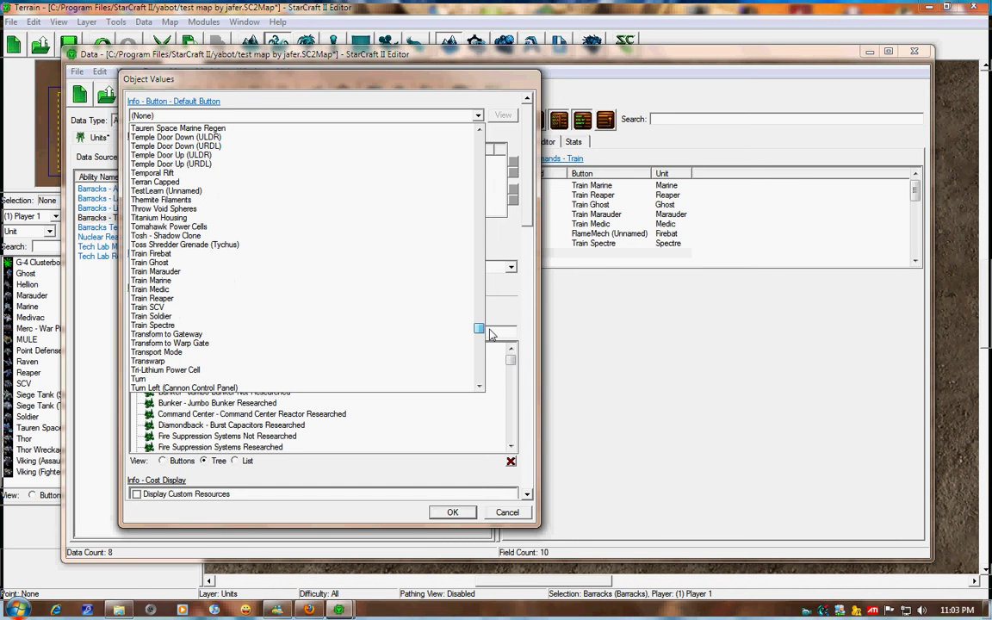
click(229, 322)
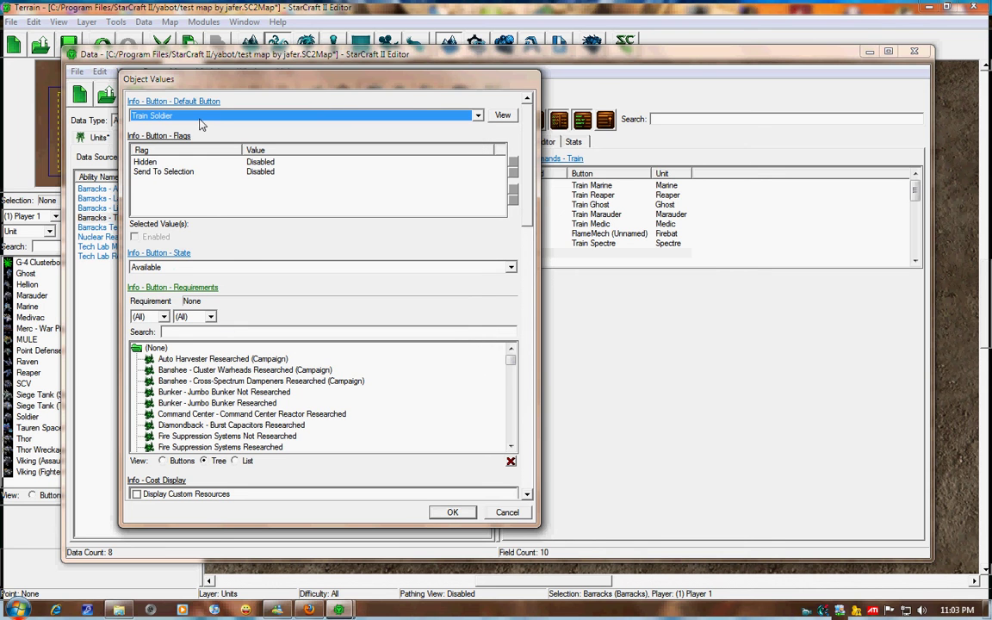
click(170, 268)
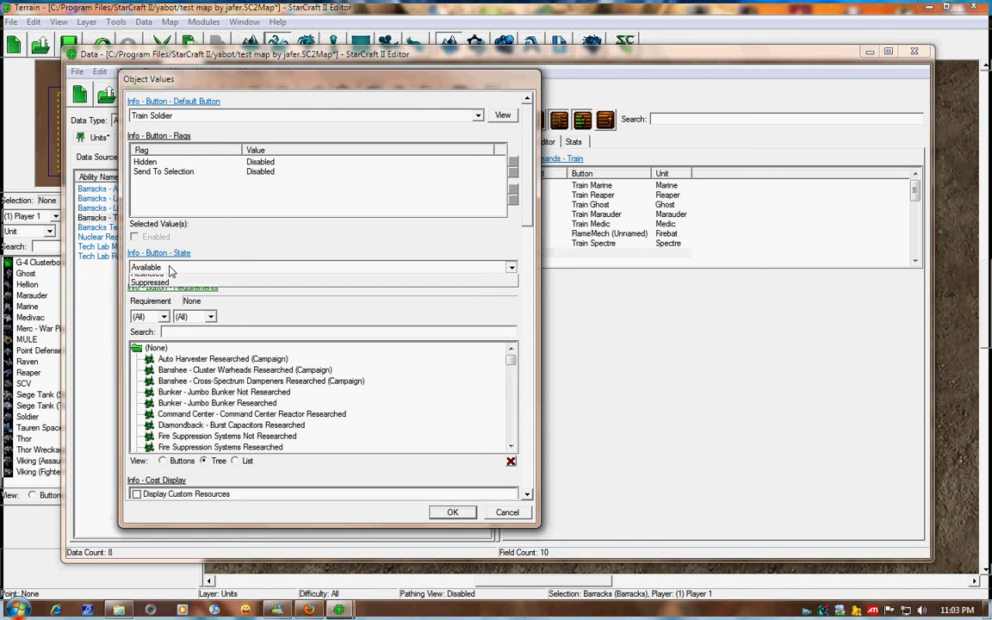
click(170, 289)
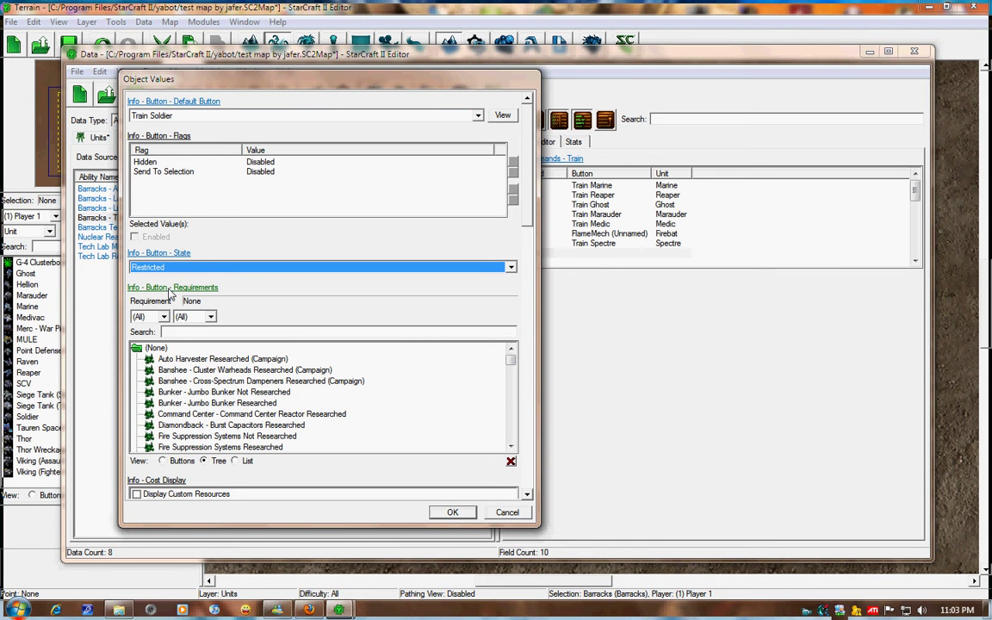
Step: Add Soldier as Train 08's Info - Unit and set Info - Time to 5
drag(527, 194, 541, 456)
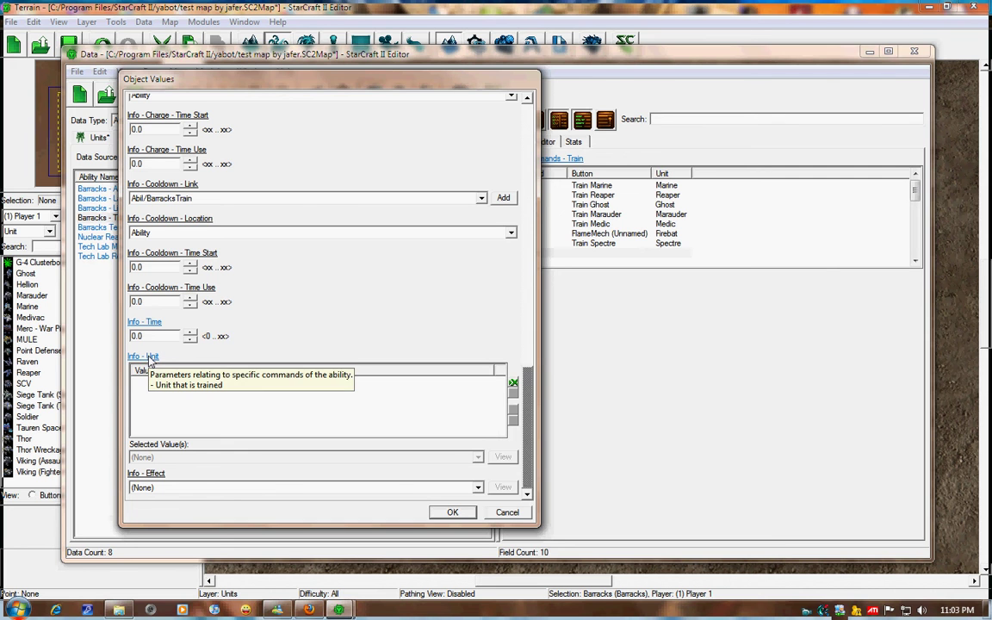
click(514, 383)
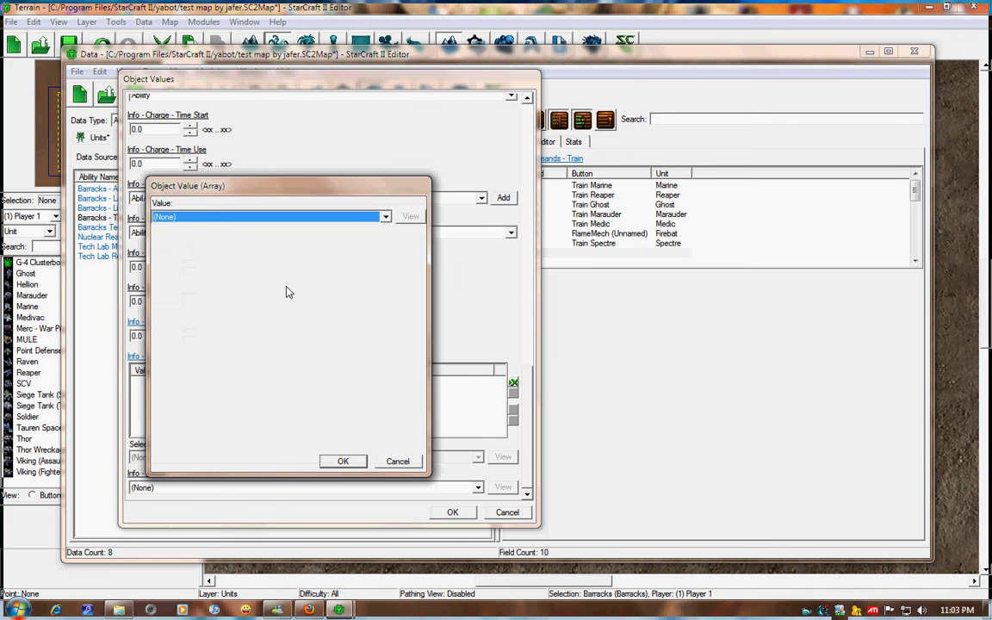
click(386, 218)
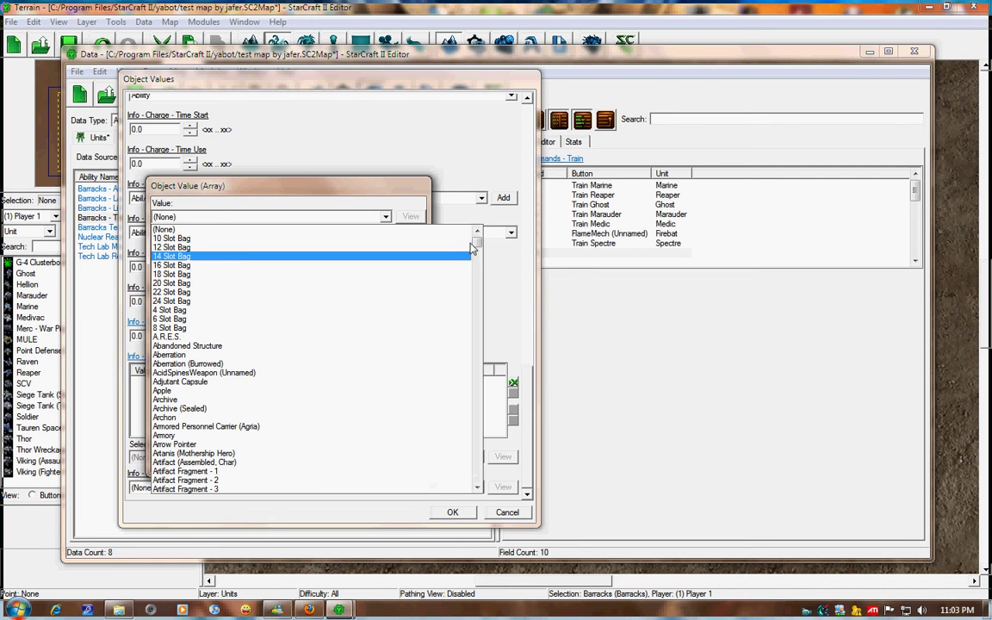
mouse_move(478, 248)
mouse_down()
mouse_move(479, 390)
mouse_move(495, 424)
mouse_up()
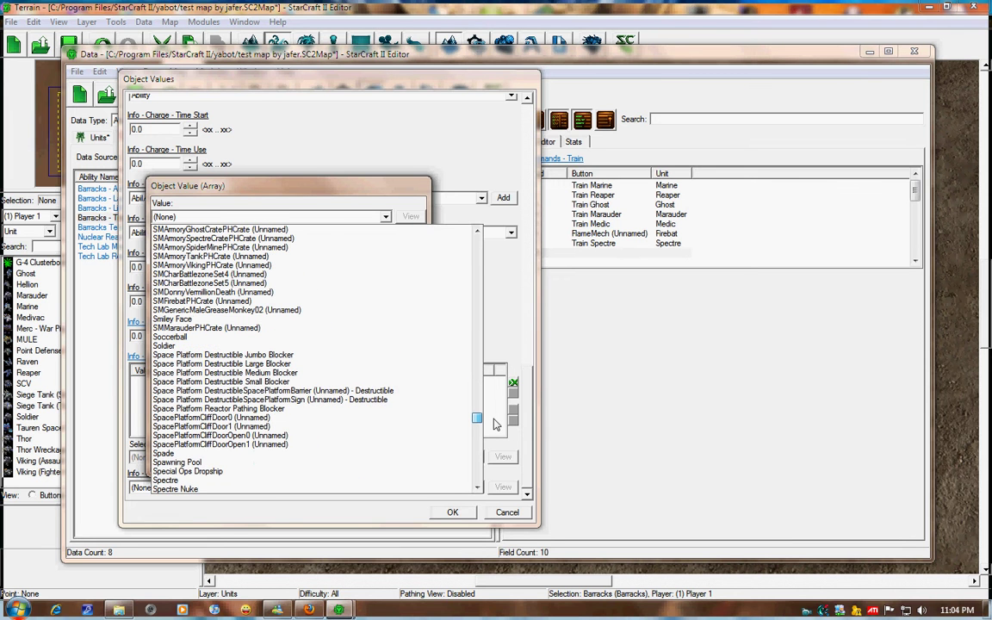
click(163, 345)
click(356, 465)
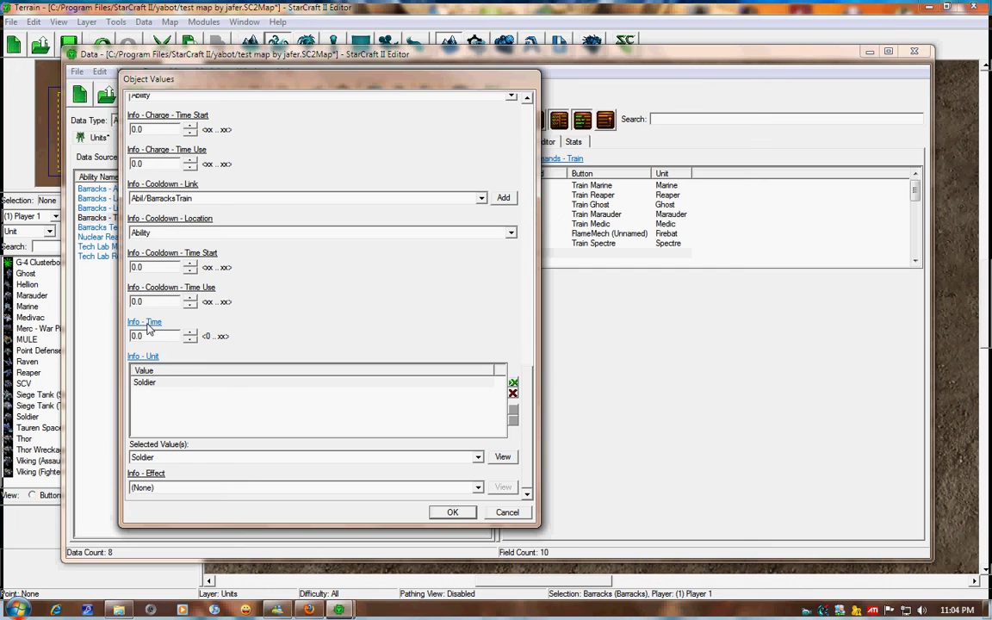
mouse_move(143, 357)
double_click(133, 336)
Step: Confirm the Train Soldier command settings and switch the Data Type to Units
click(446, 512)
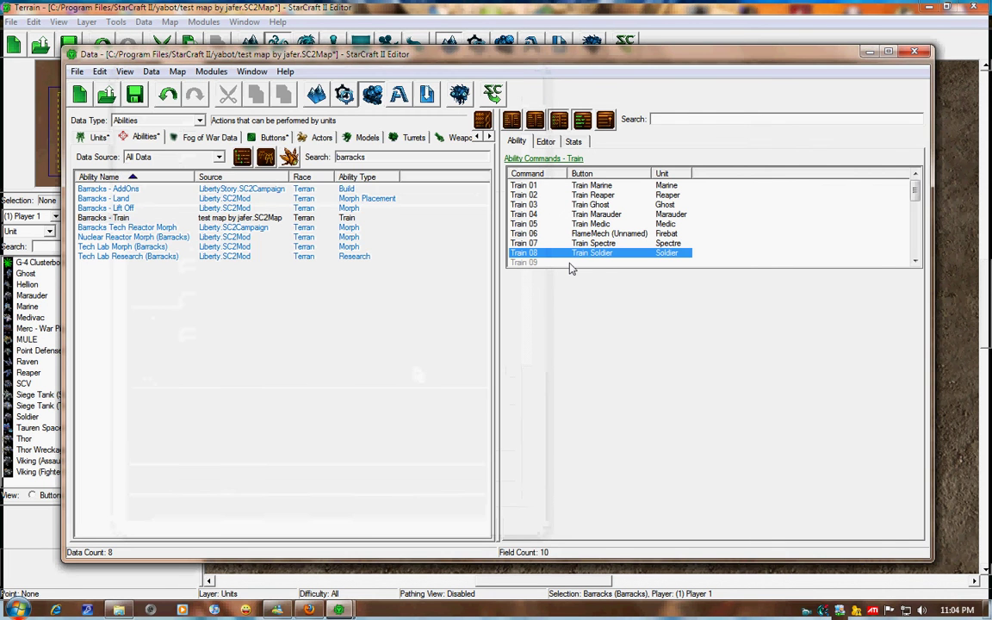
click(599, 255)
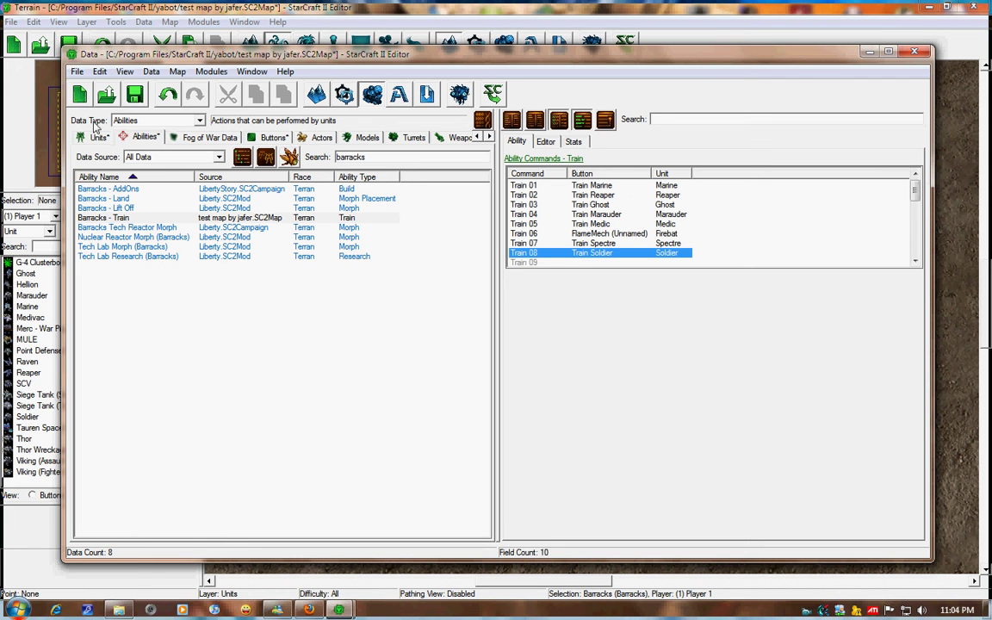
click(186, 120)
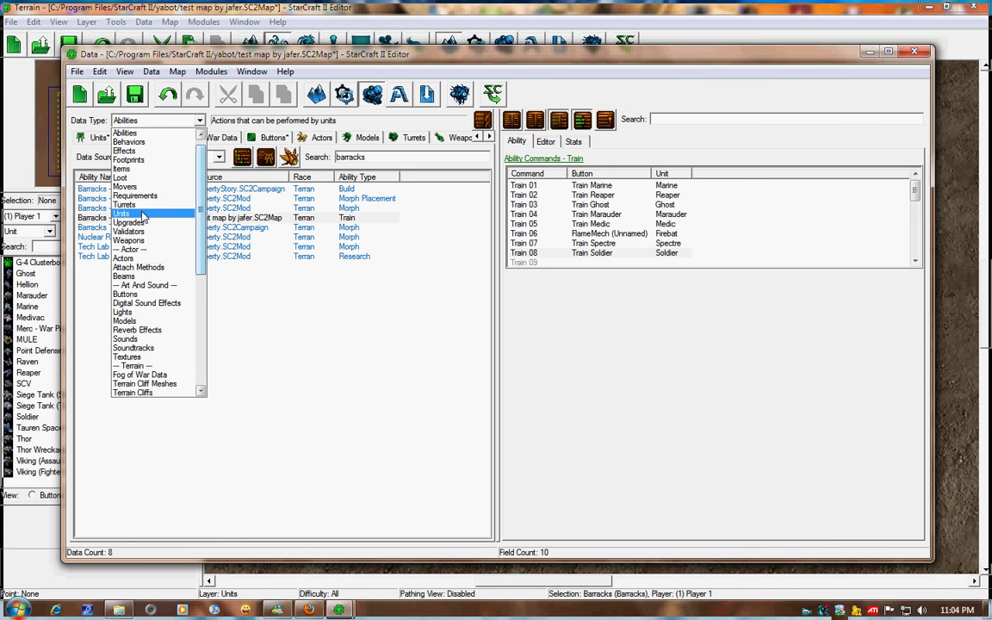
click(129, 213)
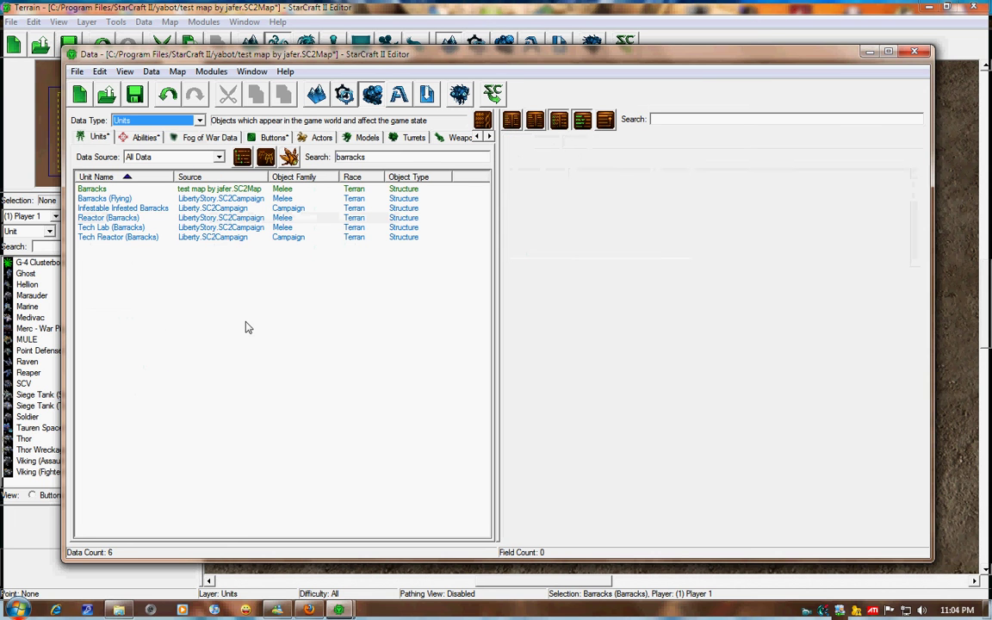
Step: Open the Barracks unit's data and select an empty command-card slot
click(108, 189)
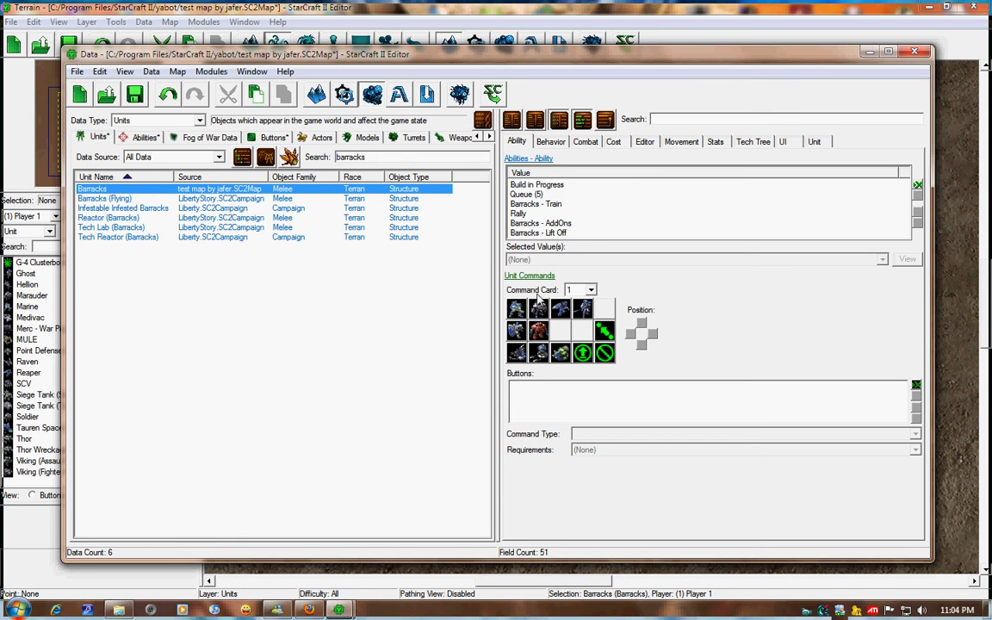
click(474, 133)
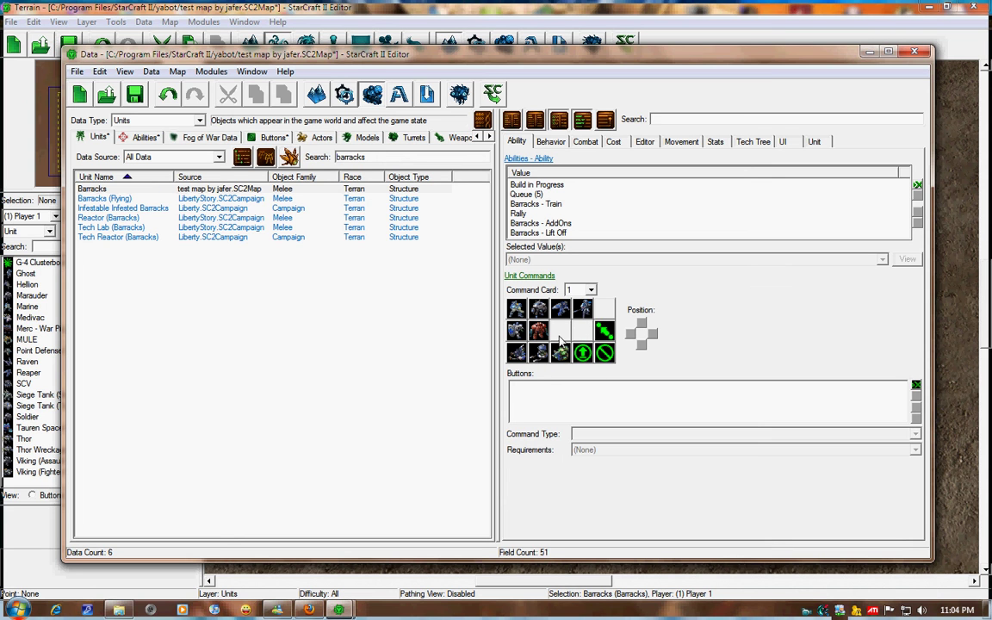
click(560, 338)
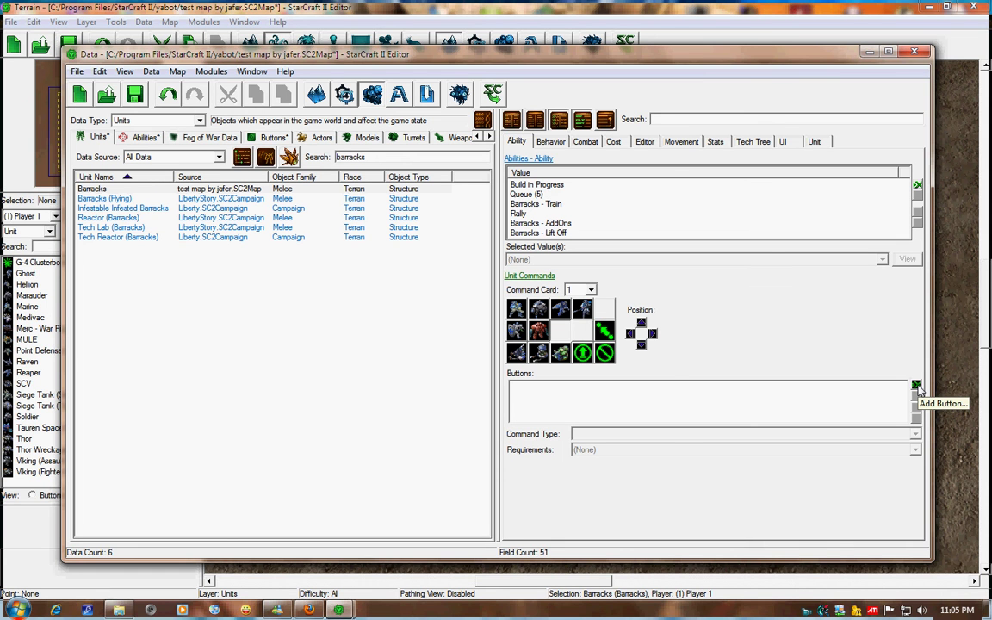
Step: Place the Train Soldier button in the empty Barracks command-card slot
click(917, 387)
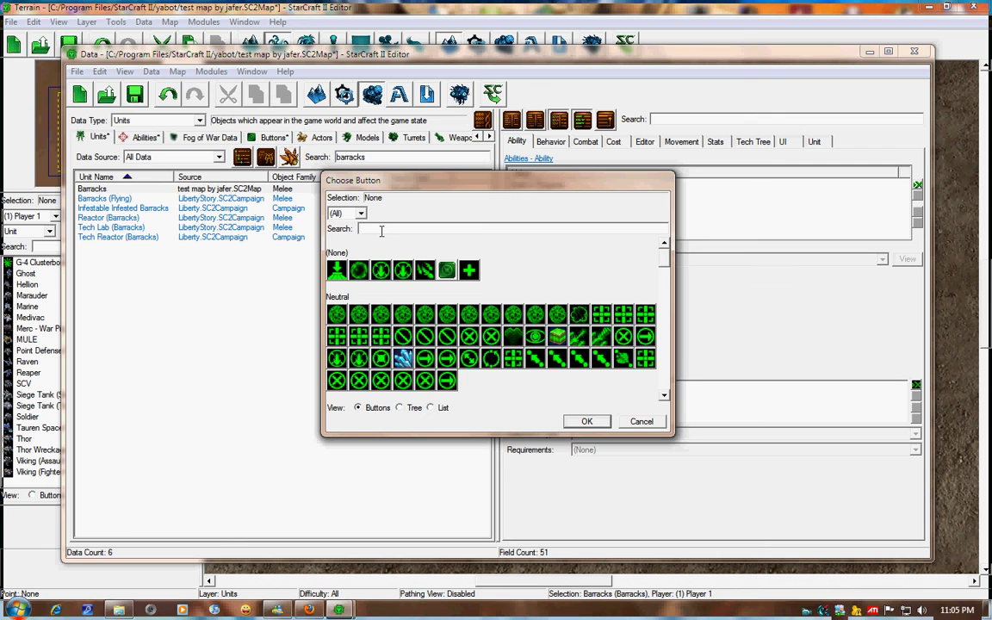
text(soldier)
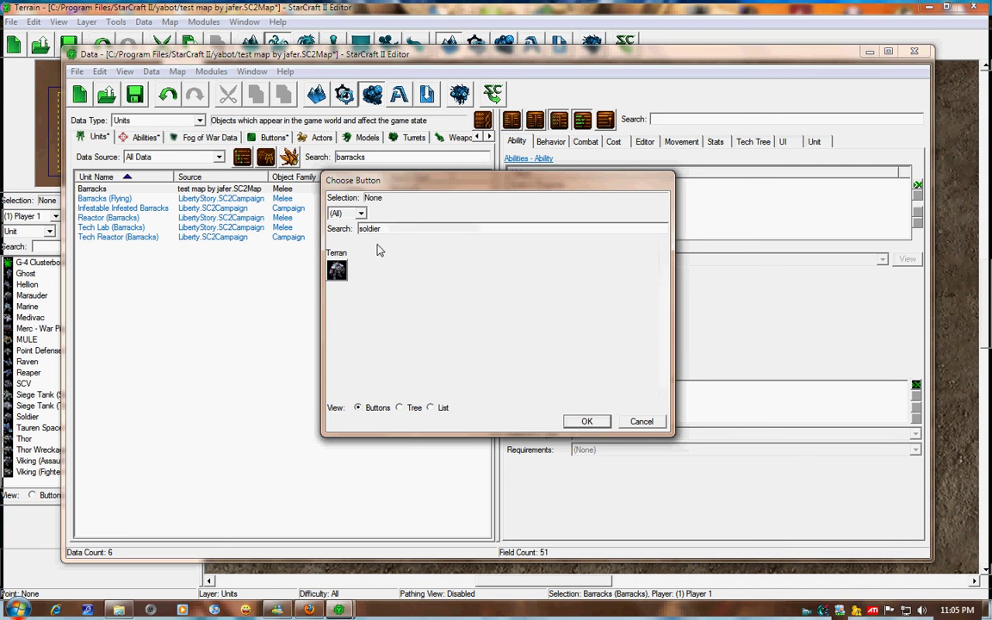
click(337, 270)
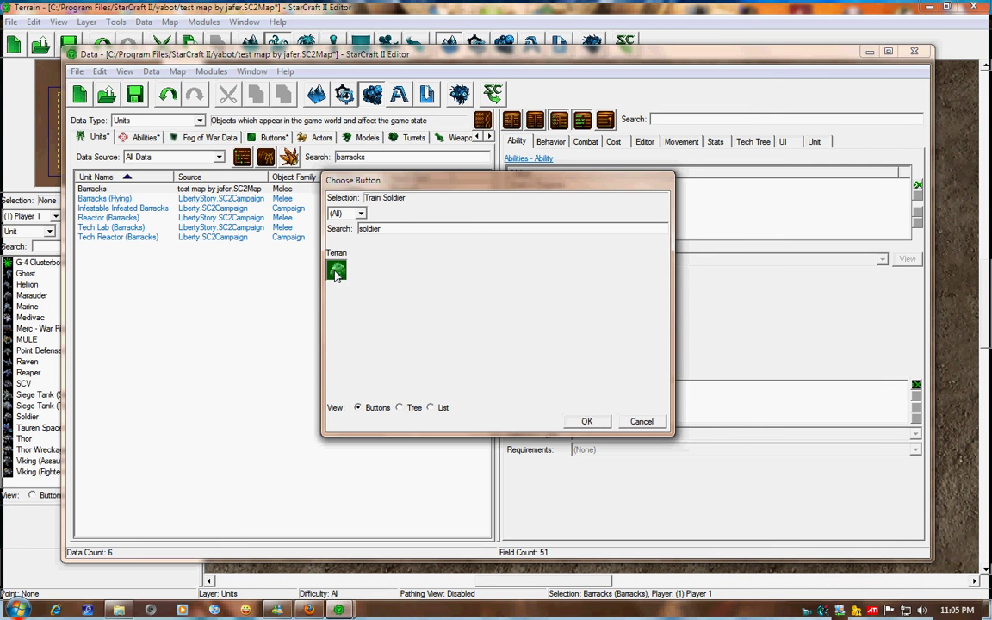
click(583, 422)
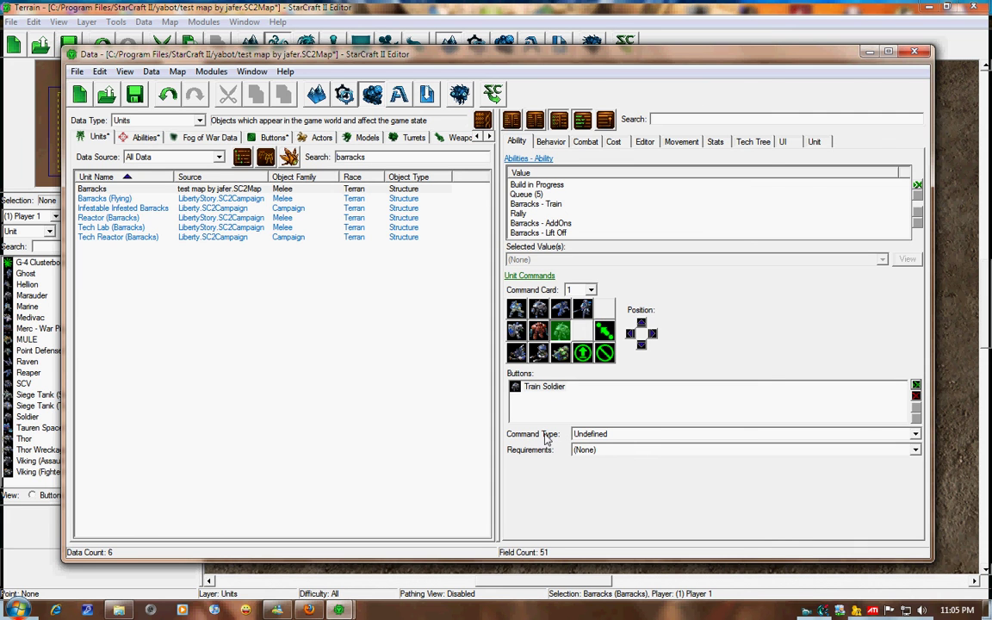
Step: Set the button to Ability Command using Barracks - Train's Train Soldier command
click(916, 437)
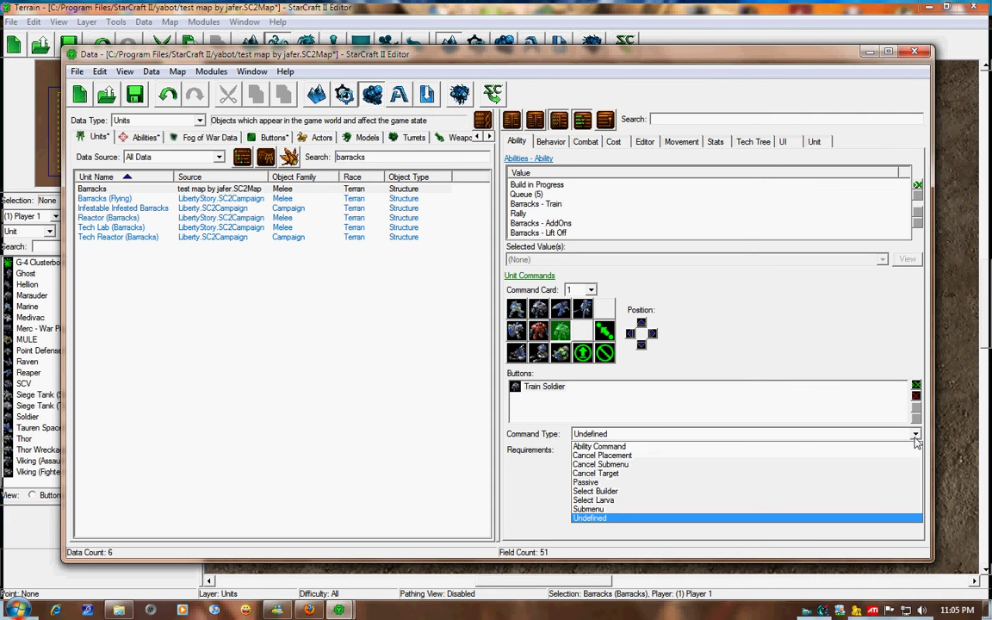
click(763, 447)
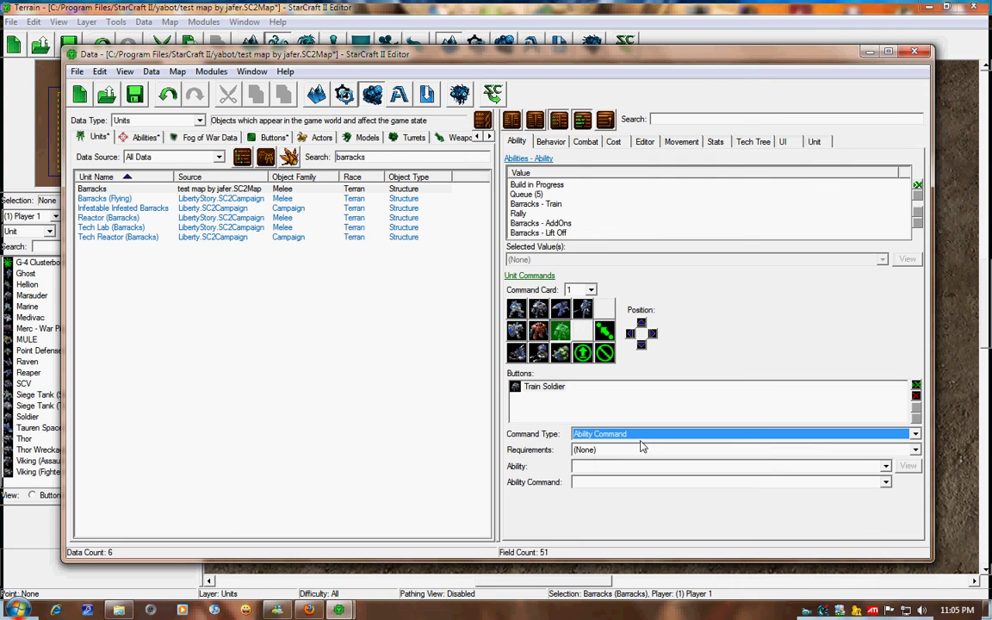
click(601, 466)
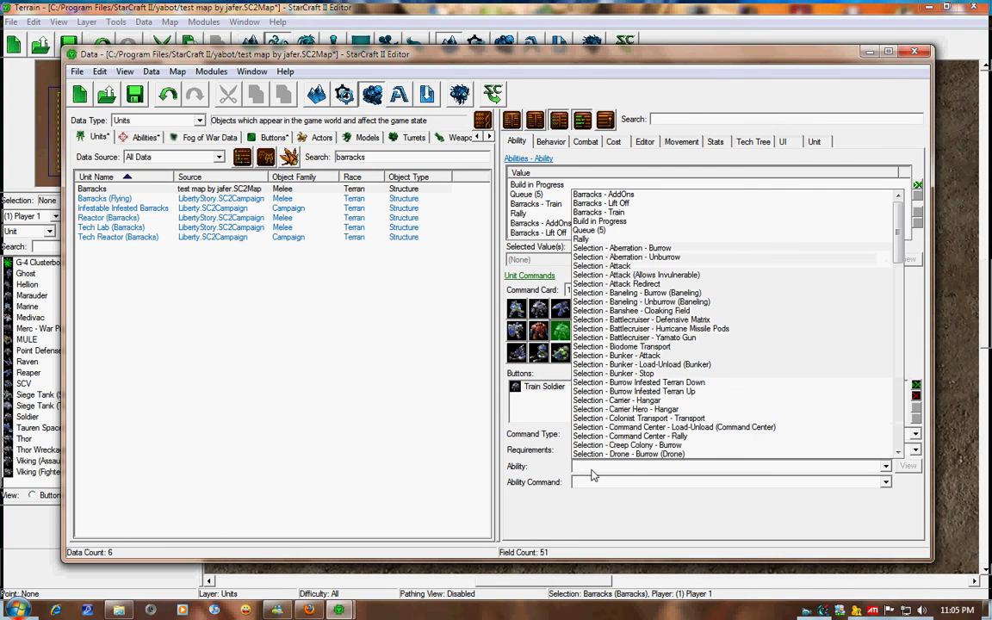
click(634, 213)
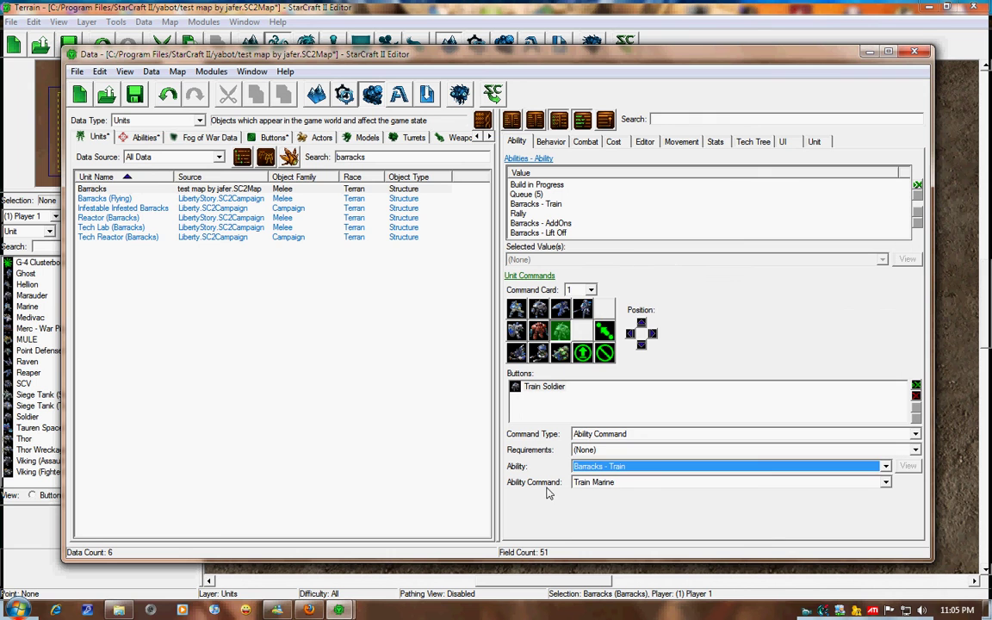
click(632, 485)
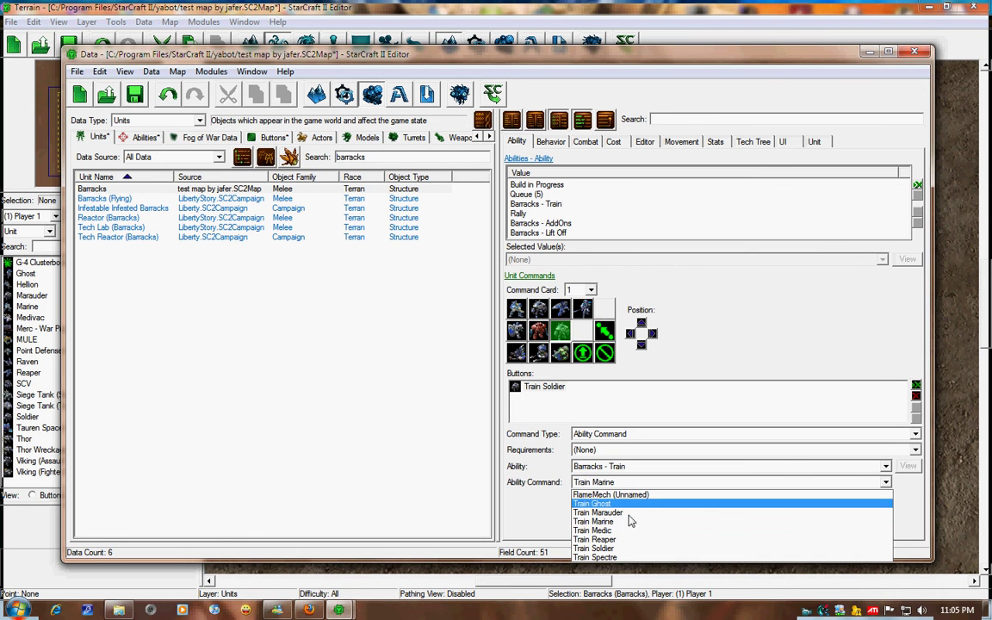
click(584, 535)
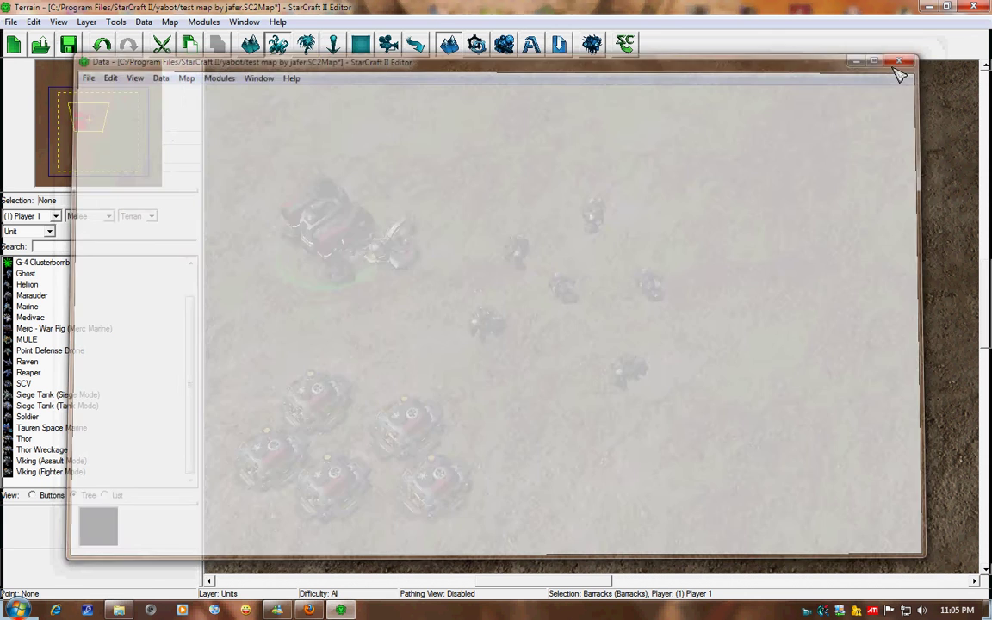
Step: Close the Data editor, check Melee Initialization's 1000 minerals and vespene actions, and close Triggers
click(914, 51)
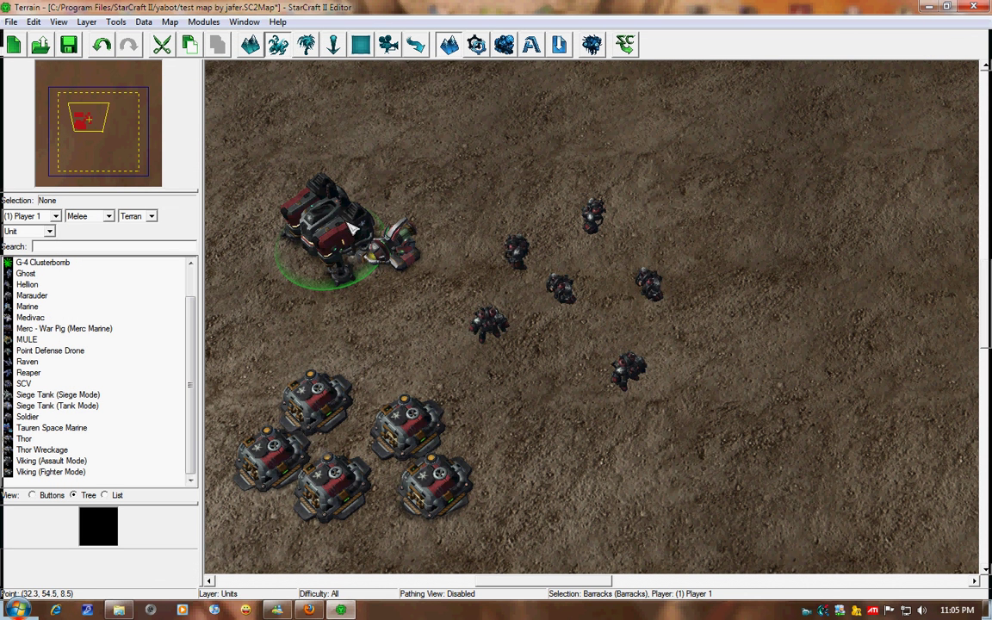
click(204, 21)
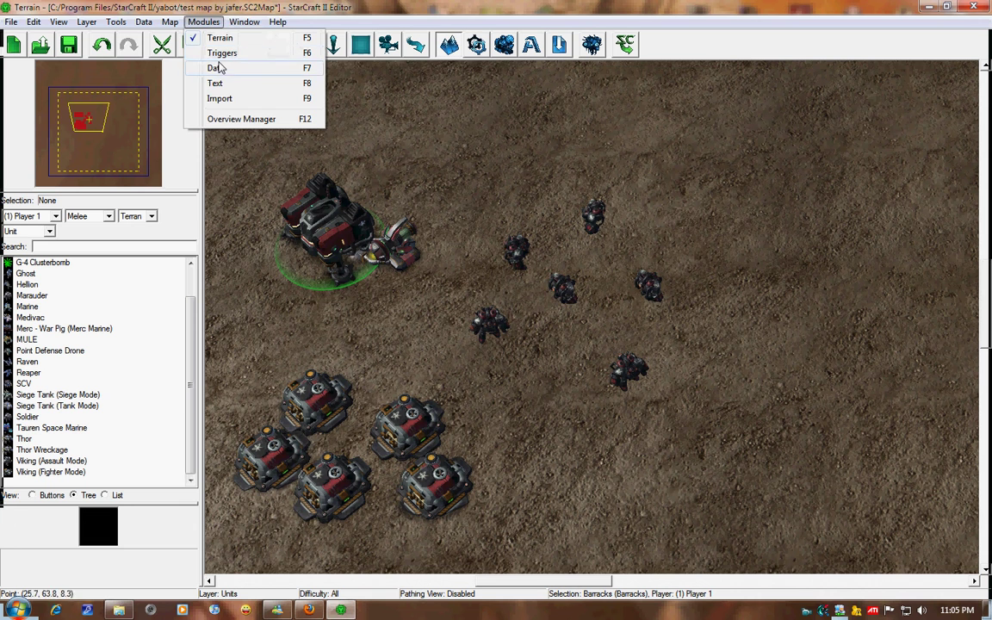
click(220, 52)
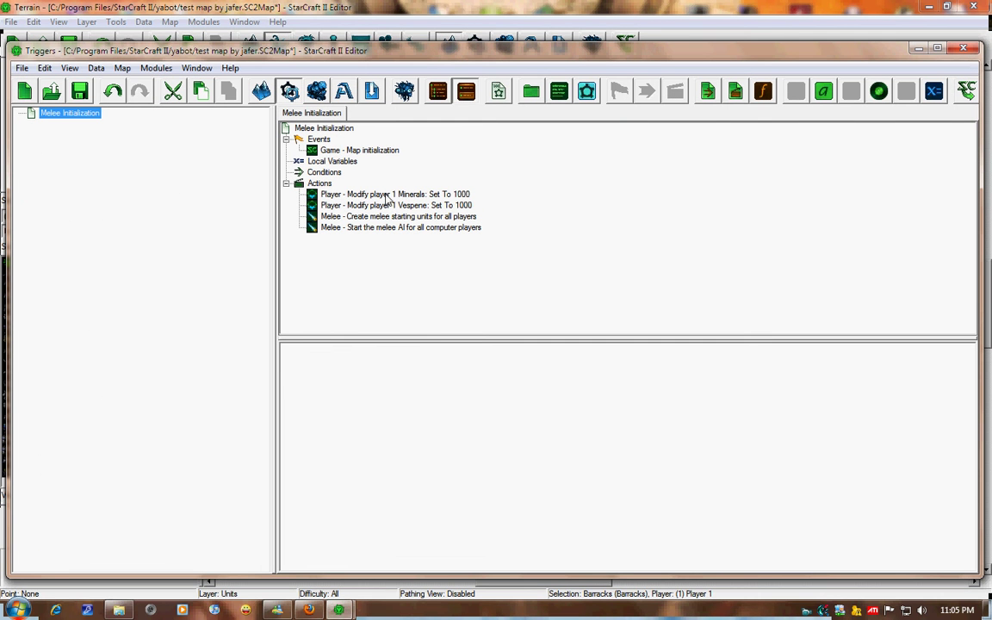
click(349, 194)
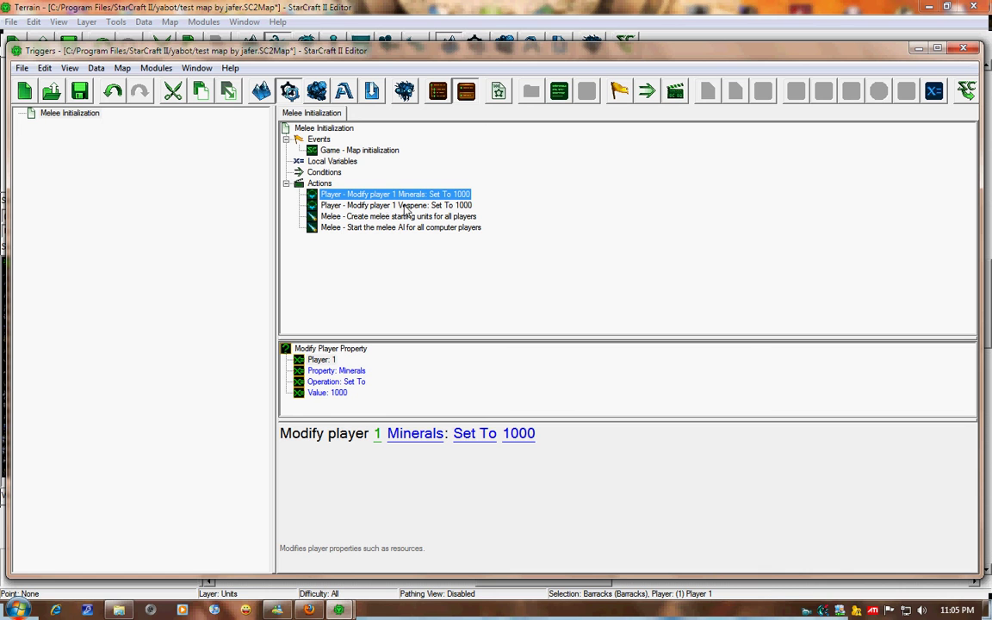
click(414, 207)
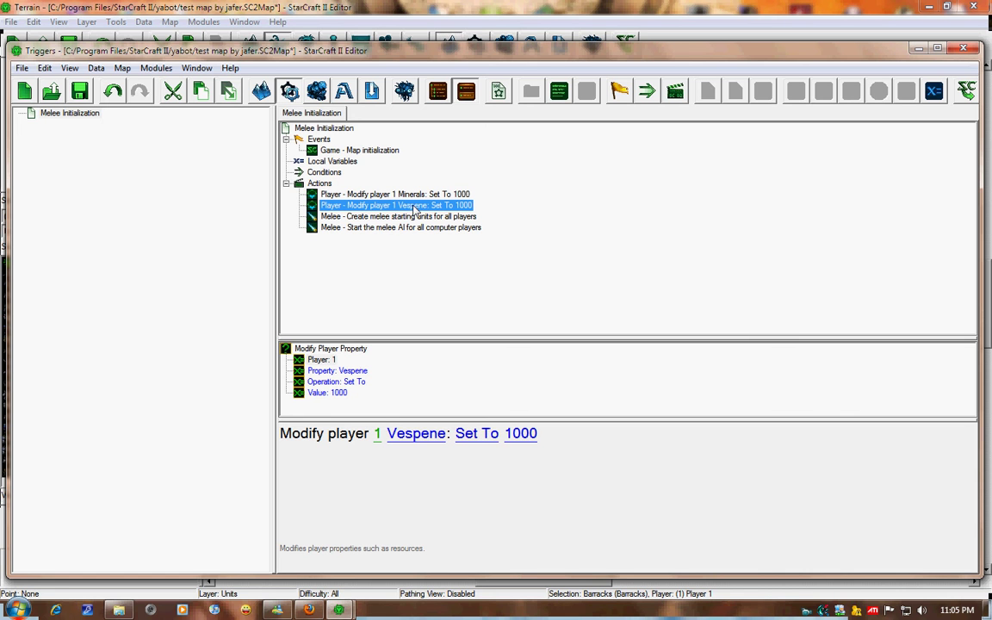
click(965, 49)
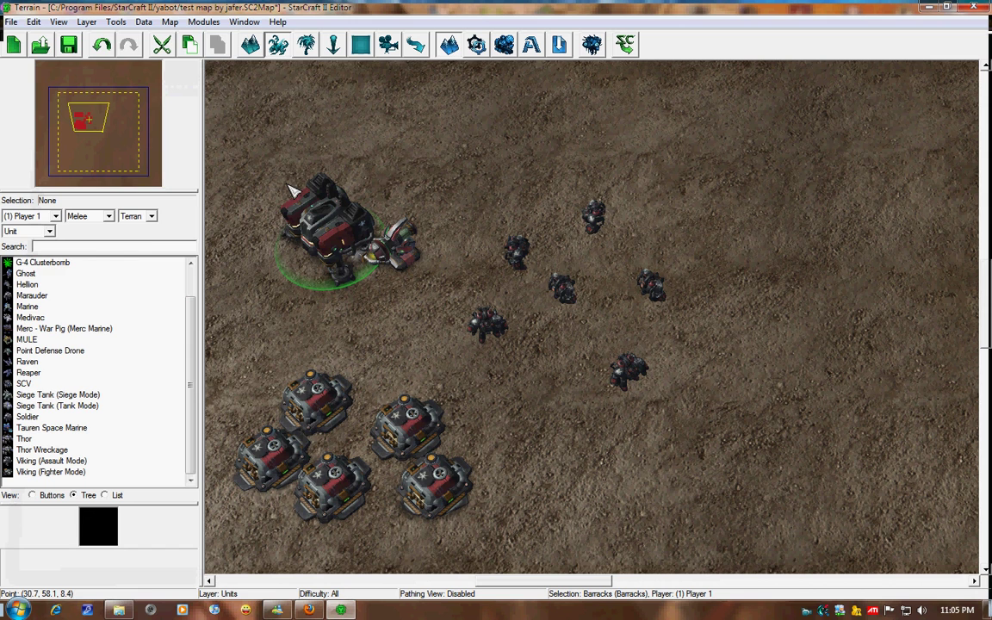
Step: Run the map as a test game from the File menu's Test Document
click(12, 23)
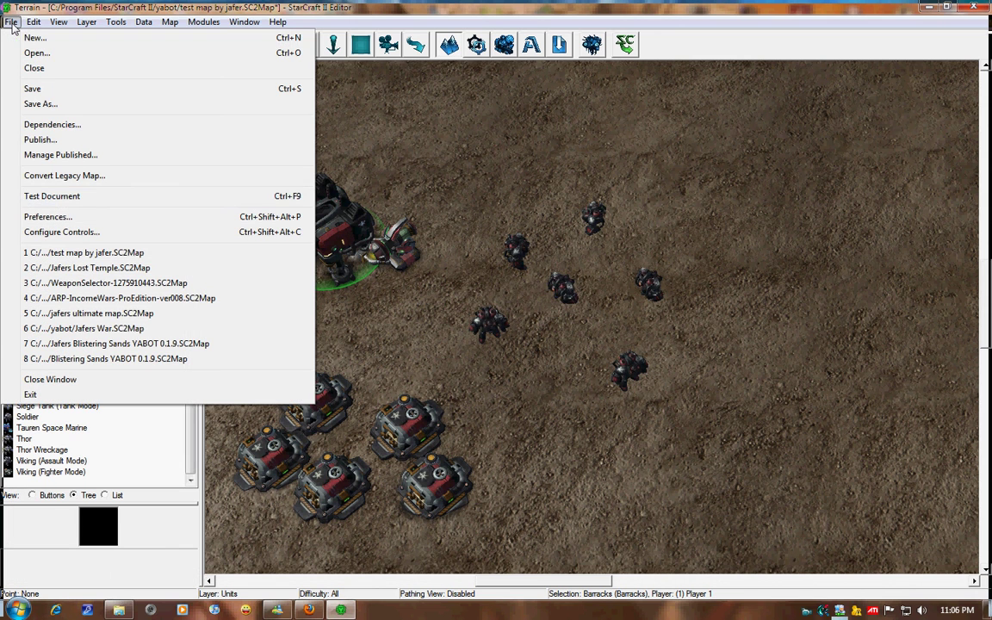
click(67, 198)
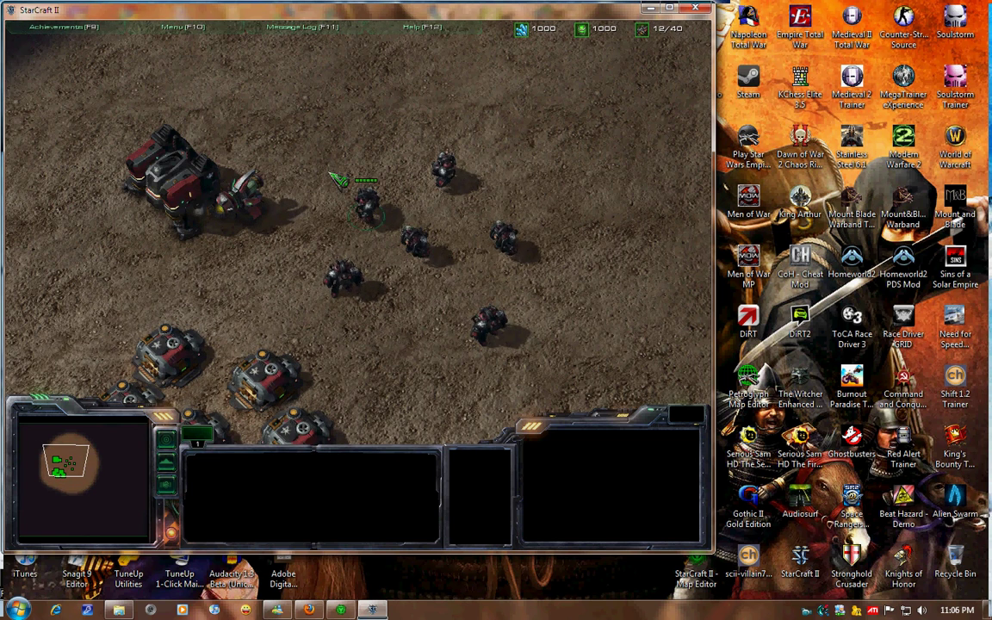
Step: Have two marines attack the central marine, then move all three down-right
drag(326, 172, 379, 331)
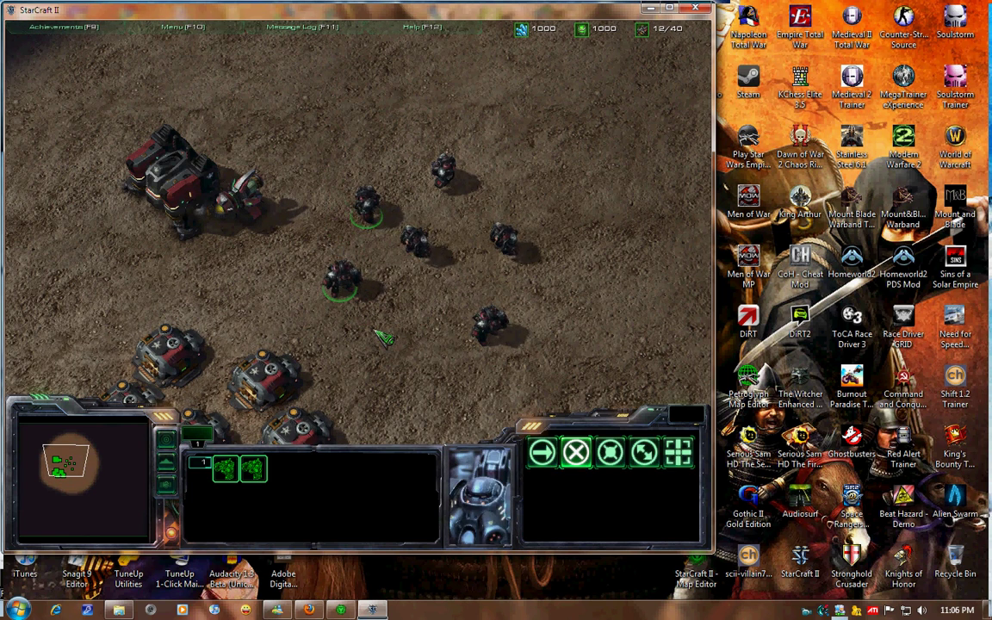
key(a)
click(413, 242)
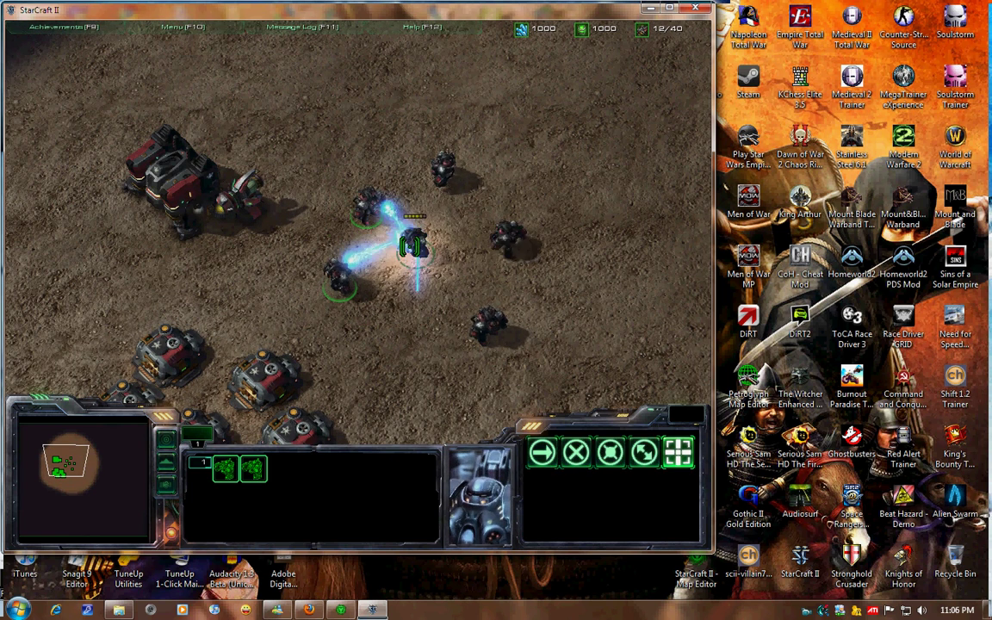
drag(319, 181, 435, 276)
right_click(457, 336)
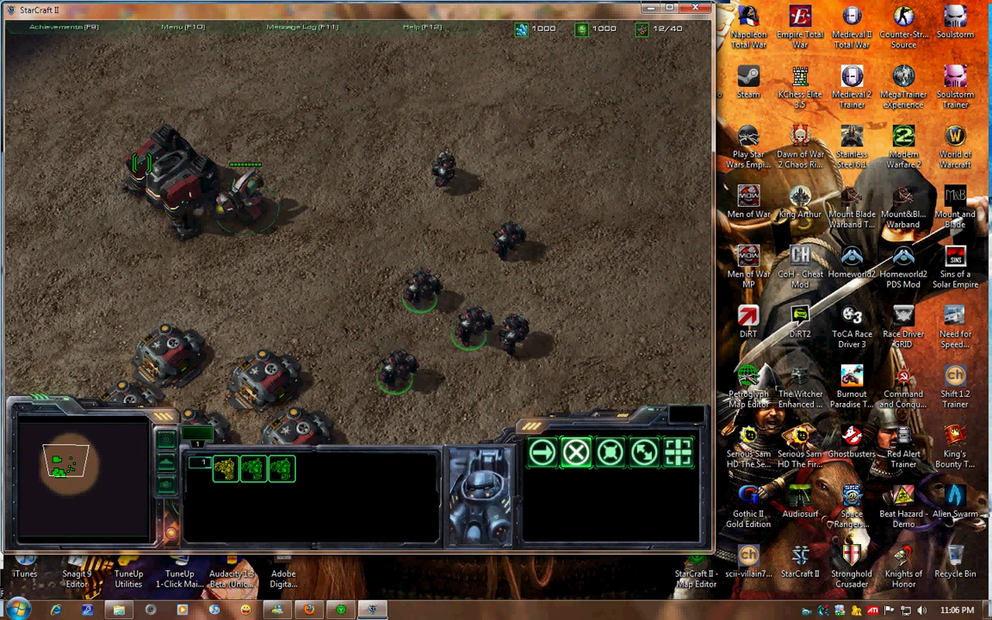
Step: Train a Soldier at the Barracks and have it attack the upper marine
click(244, 186)
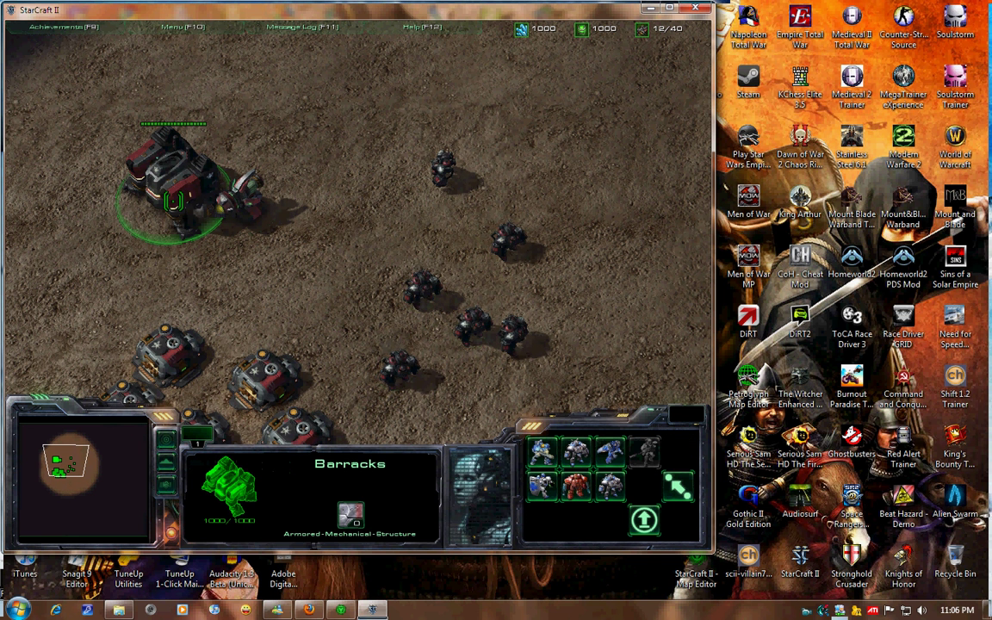
shift+click(614, 489)
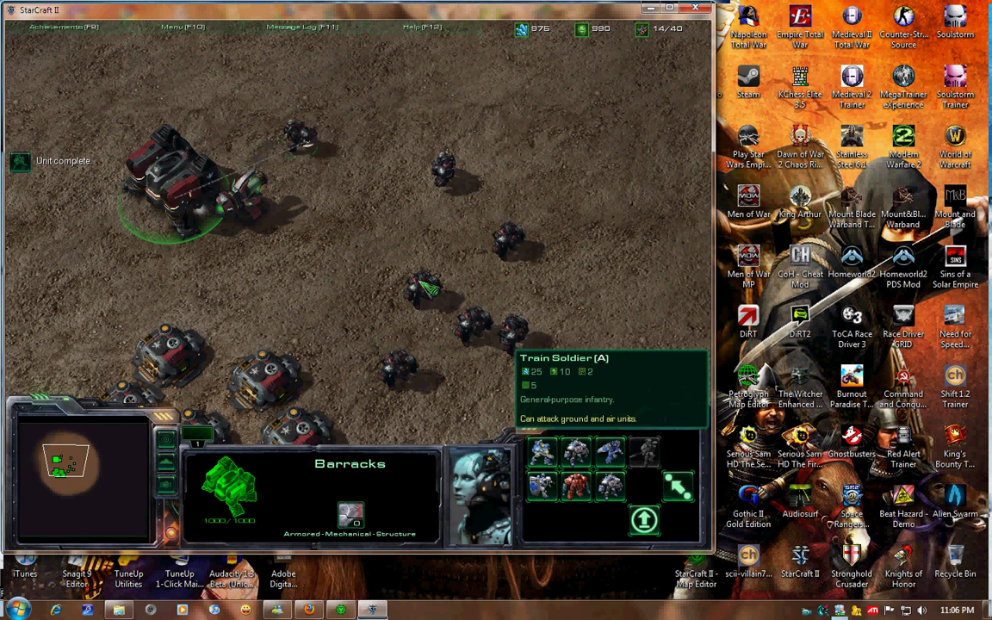
click(297, 134)
right_click(299, 246)
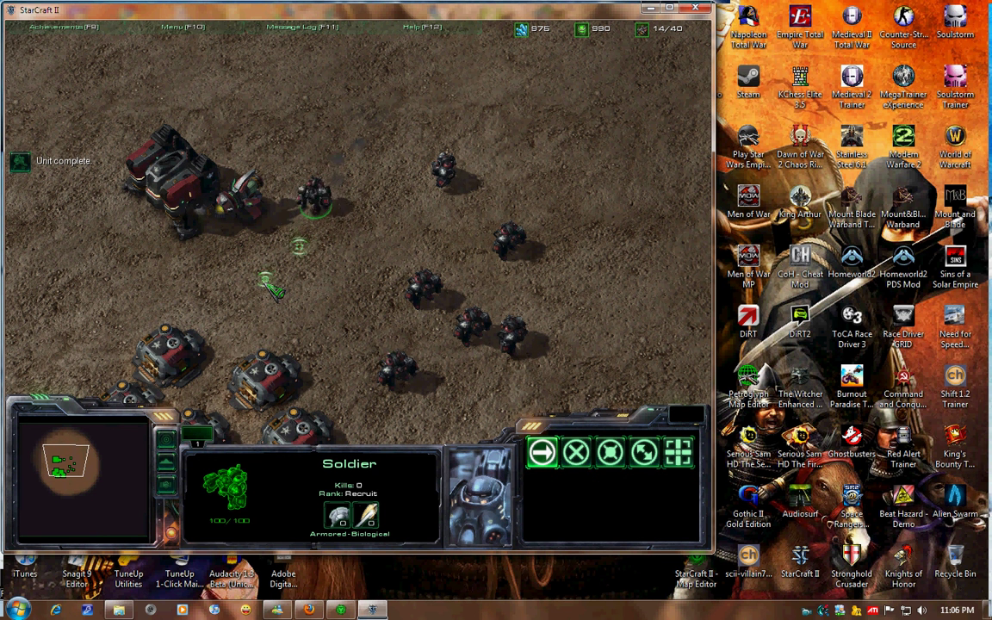
key(a)
click(442, 171)
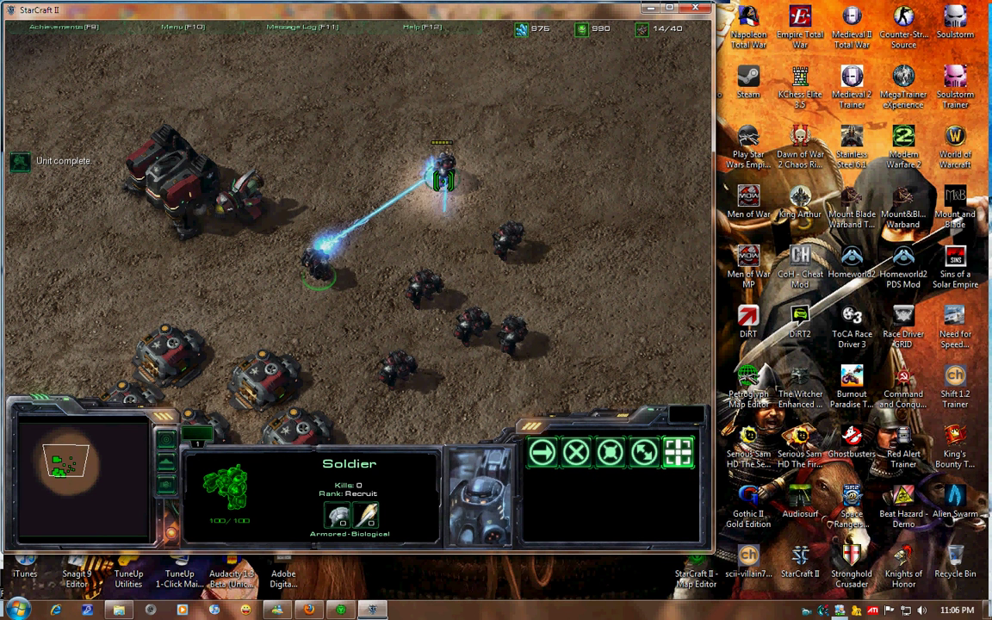
Step: Move the Soldier around the map, then reselect the Barracks to check Train Soldier
right_click(359, 179)
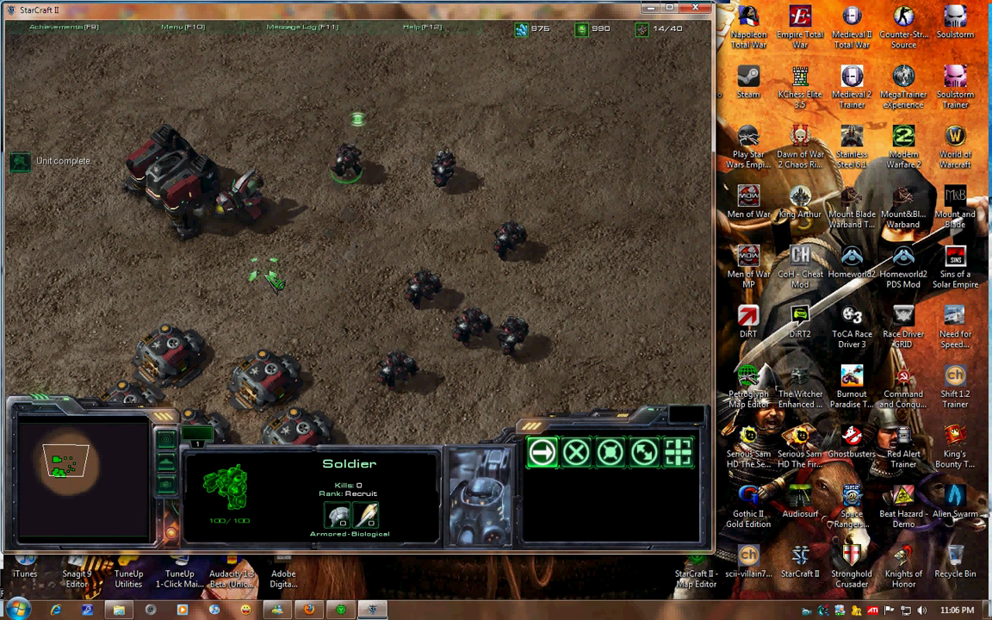
right_click(73, 263)
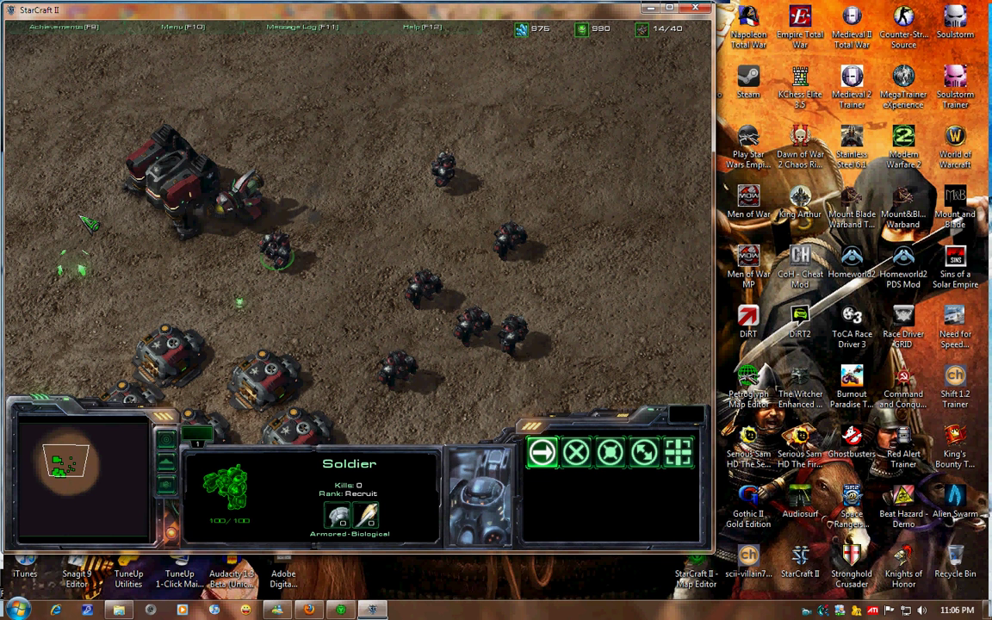
right_click(337, 155)
right_click(384, 212)
right_click(332, 211)
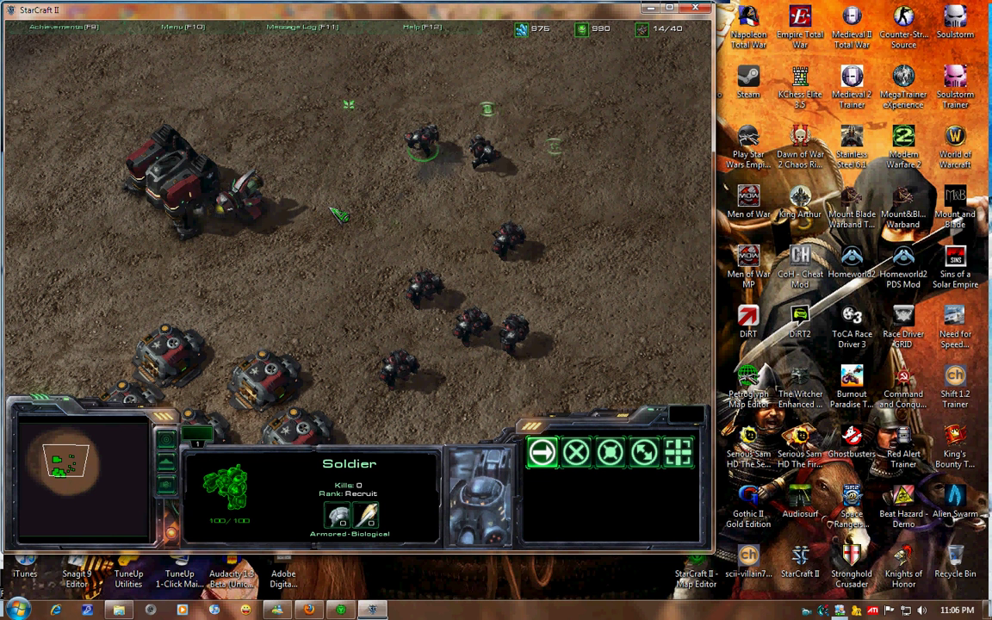
right_click(341, 280)
click(181, 181)
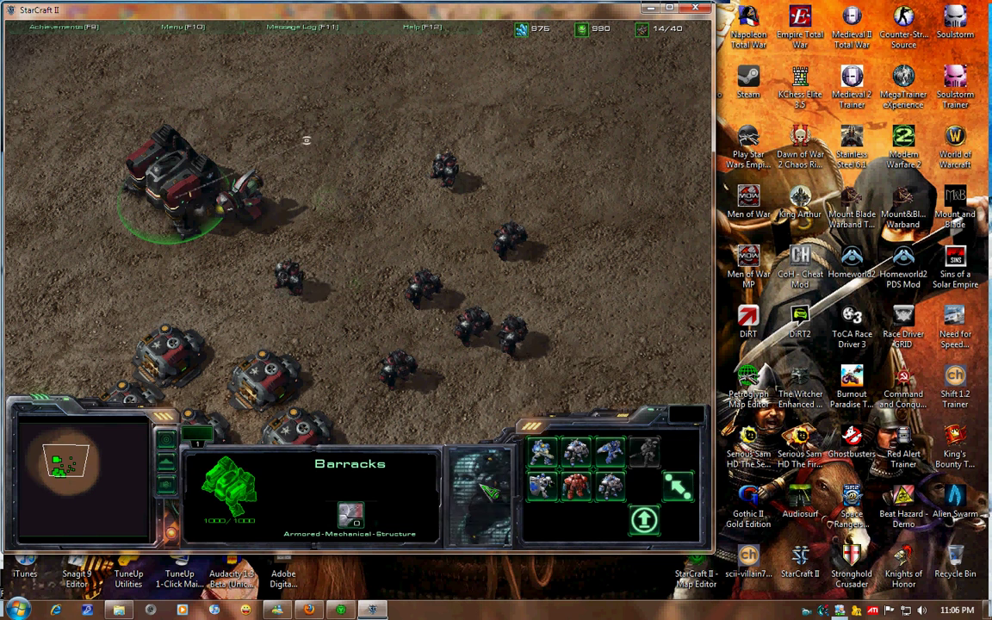